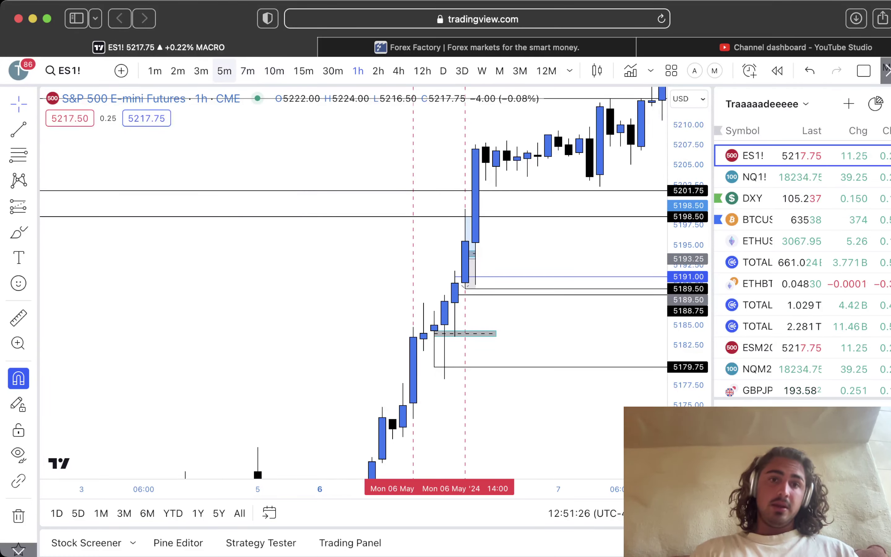
# Switch the ES1! chart to the 5-minute timeframe and examine the 6 May session around the long position
pyautogui.click(224, 70)
pyautogui.hscroll(-15, 342, 250)
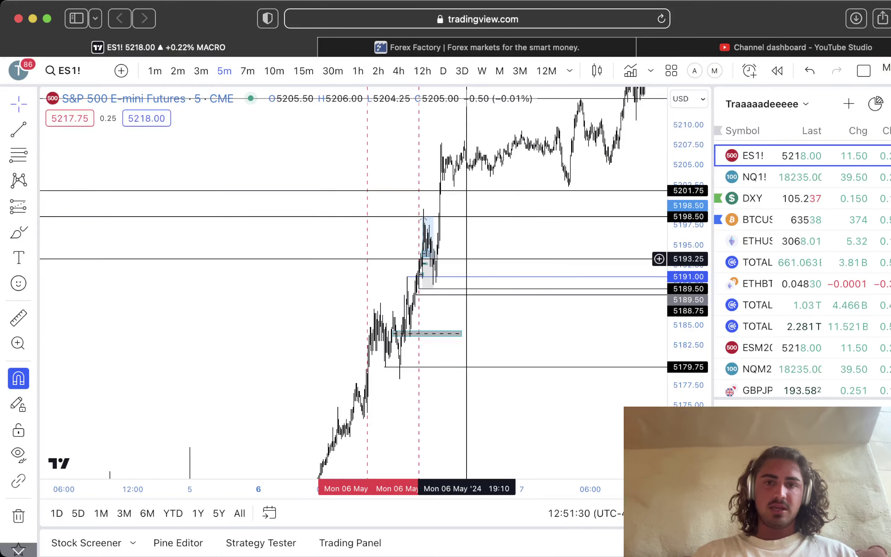
pyautogui.hscroll(-5, 478, 247)
pyautogui.scroll(5, 535, 240)
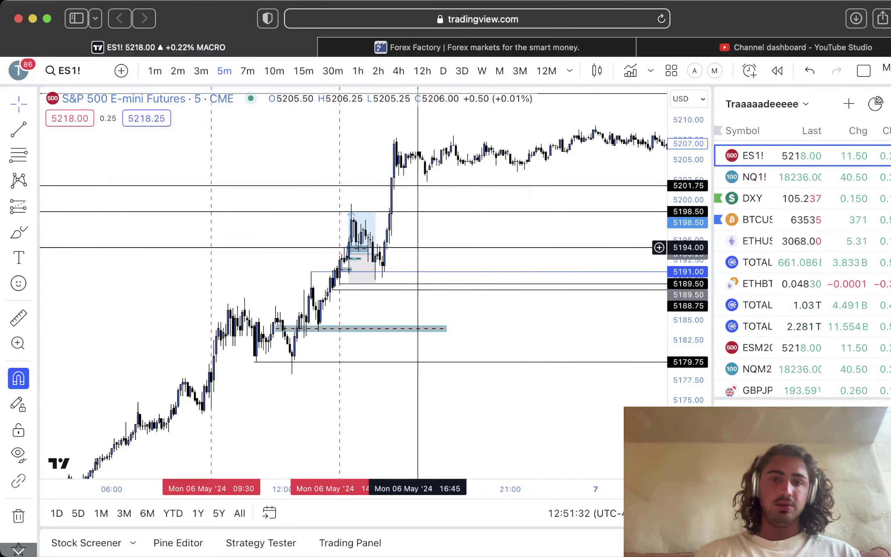
pyautogui.scroll(5, 485, 212)
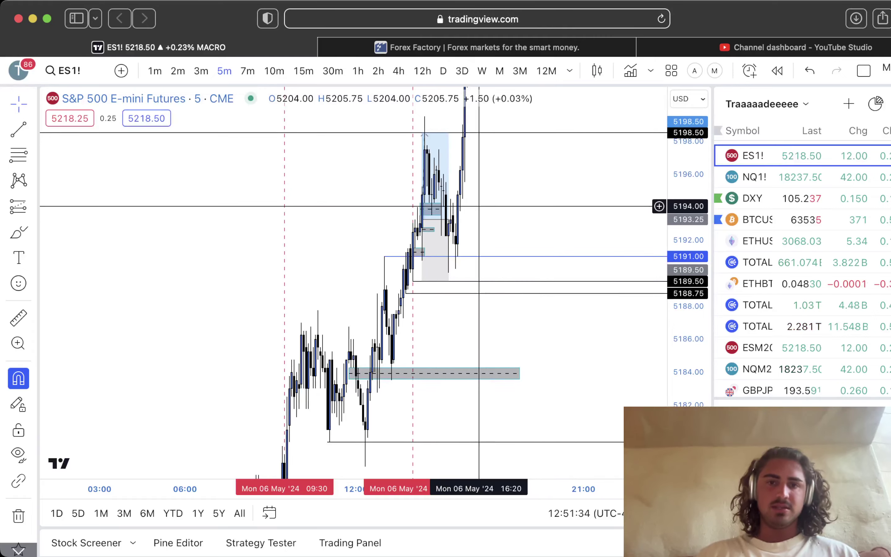
pyautogui.scroll(6, 486, 211)
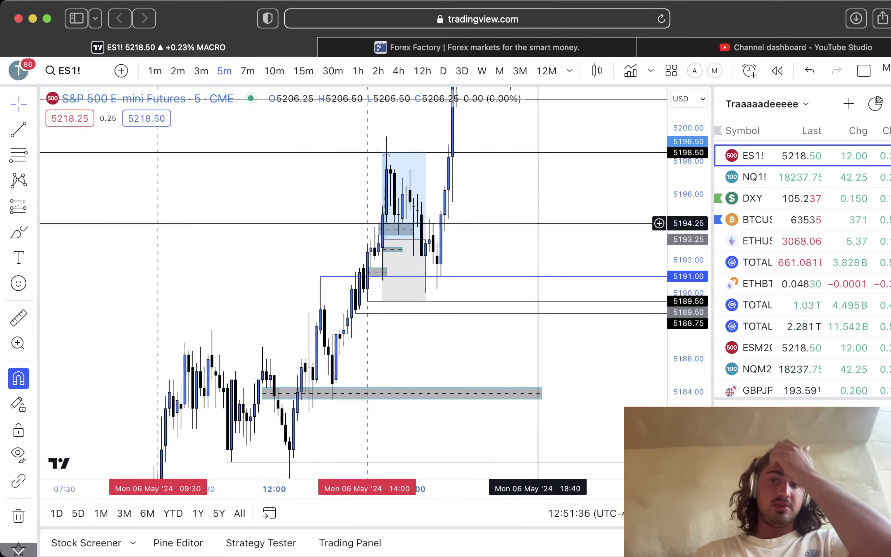
pyautogui.hscroll(-10, 397, 222)
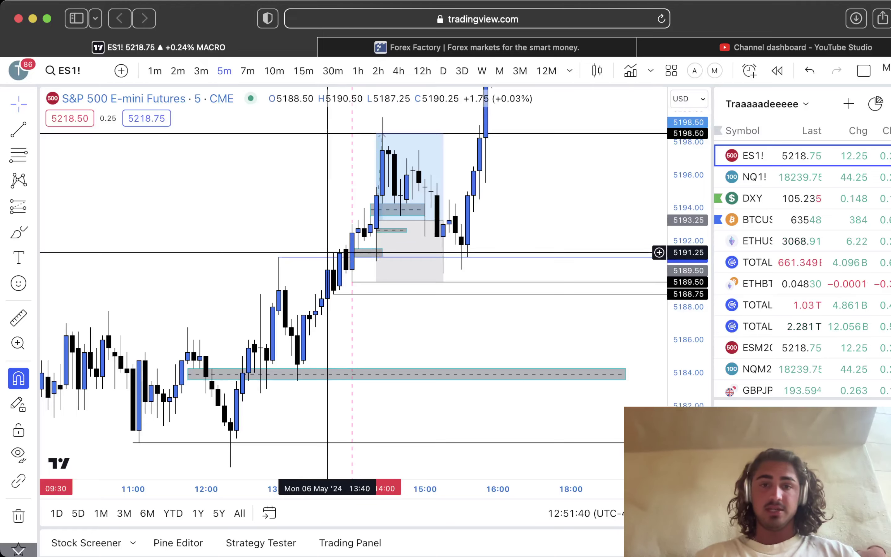
pyautogui.hscroll(-5, 303, 209)
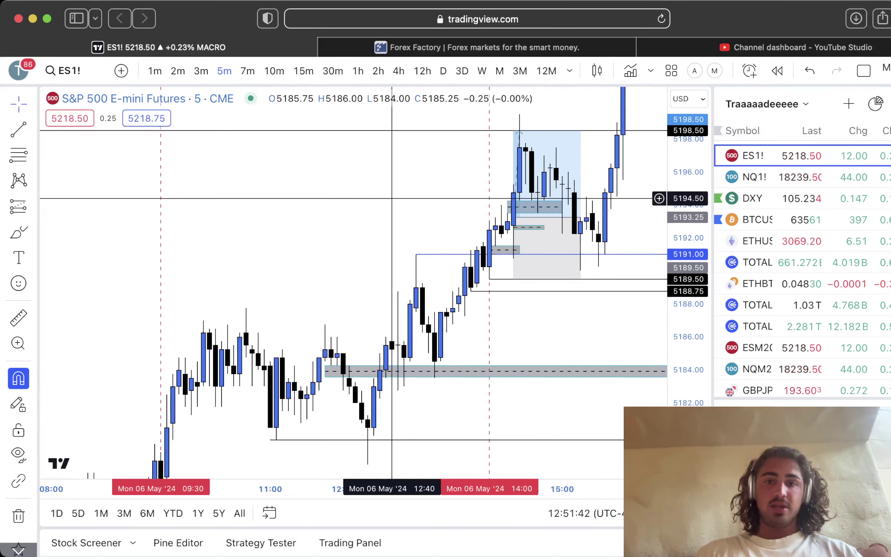
# Examine the 5-minute candles around the 5191.00 level and the vertical line at 14:00 on 6 May
pyautogui.hscroll(5, 306, 241)
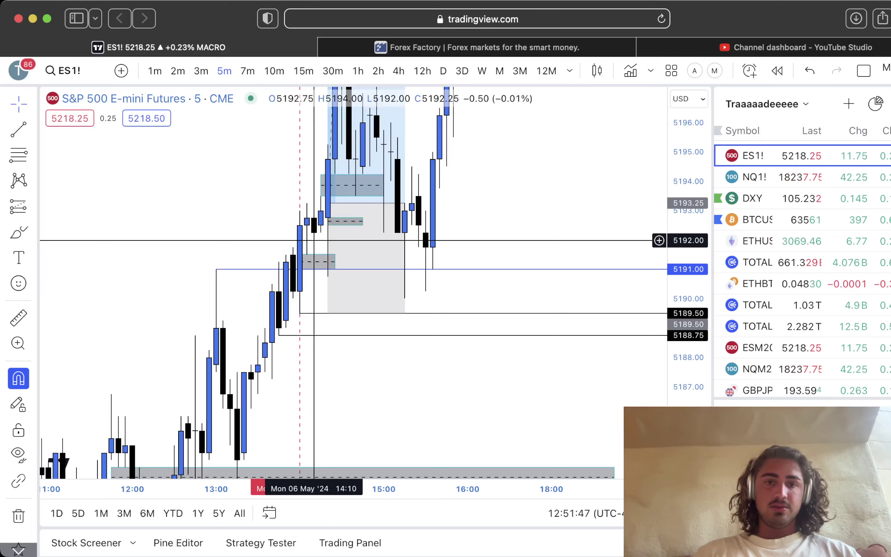
pyautogui.hscroll(-3, 306, 239)
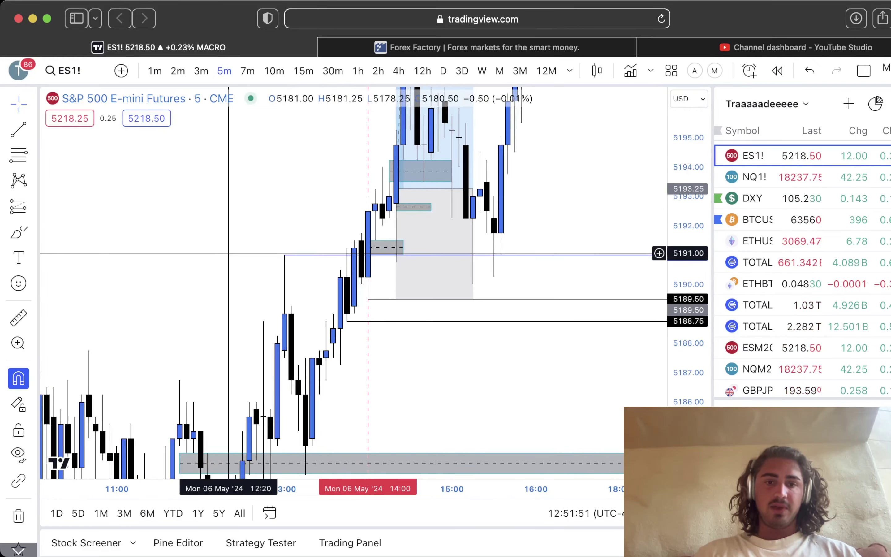
pyautogui.scroll(-3, 254, 243)
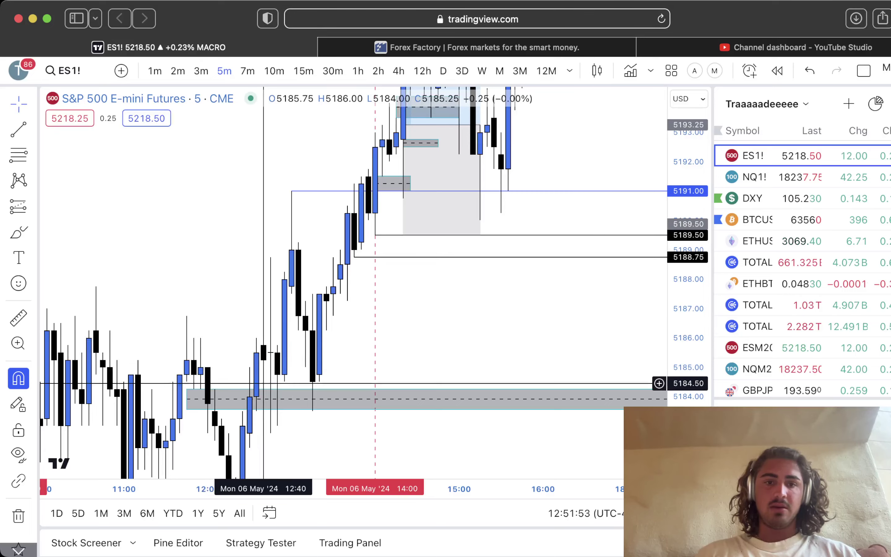
pyautogui.scroll(5, 235, 256)
pyautogui.hscroll(-3, 235, 255)
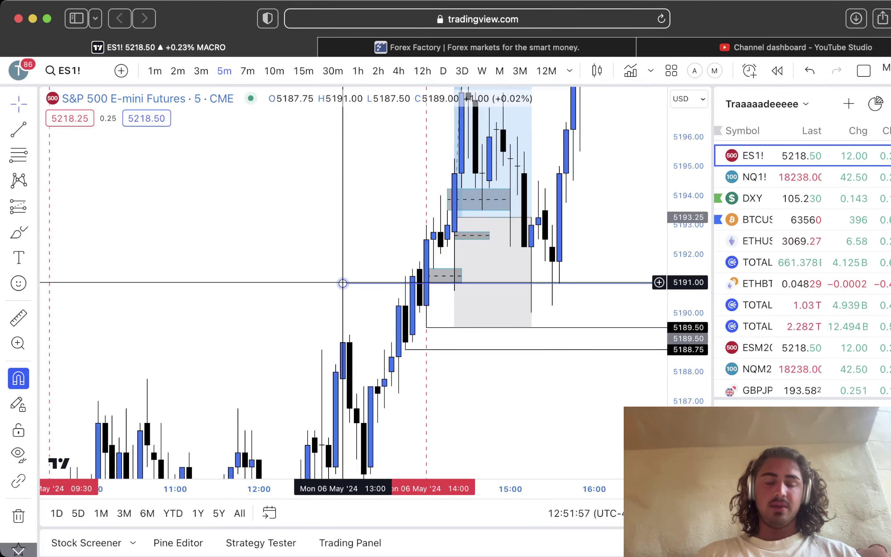
pyautogui.click(342, 283)
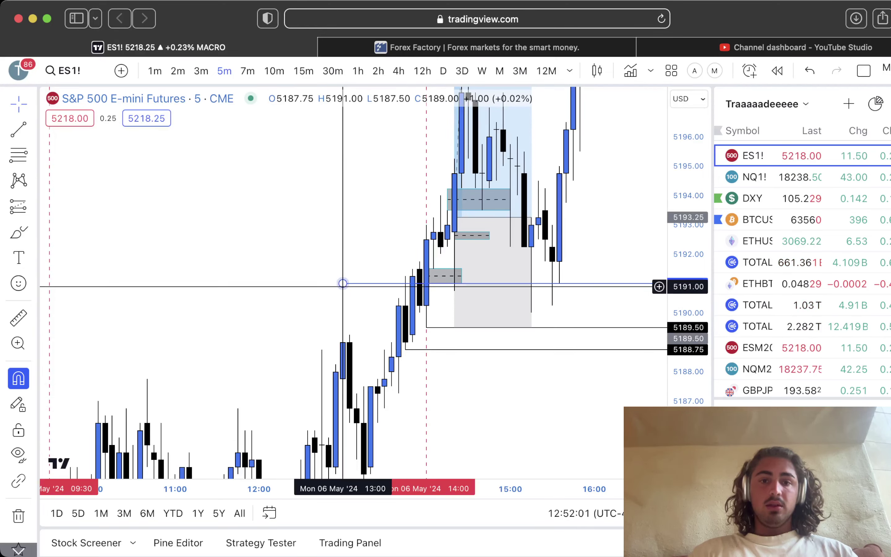
pyautogui.moveTo(339, 243); pyautogui.dragTo(329, 266)
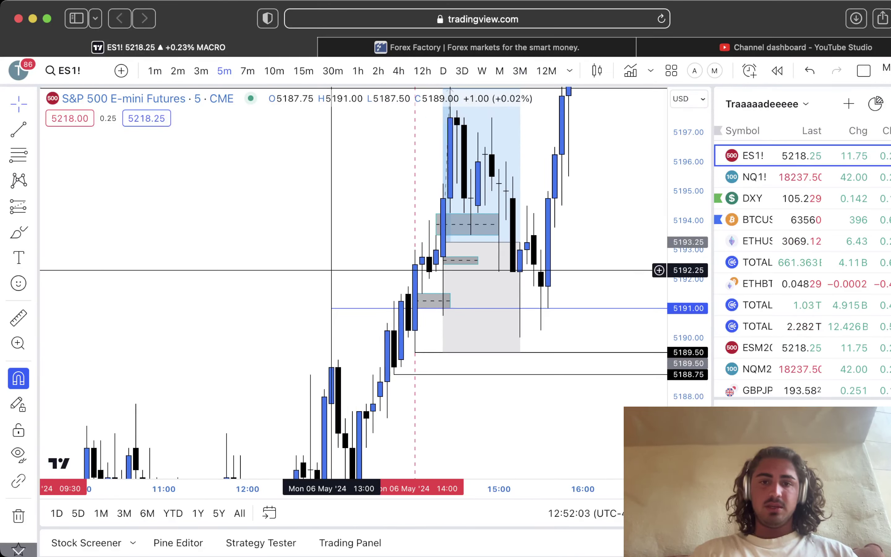
pyautogui.click(435, 215)
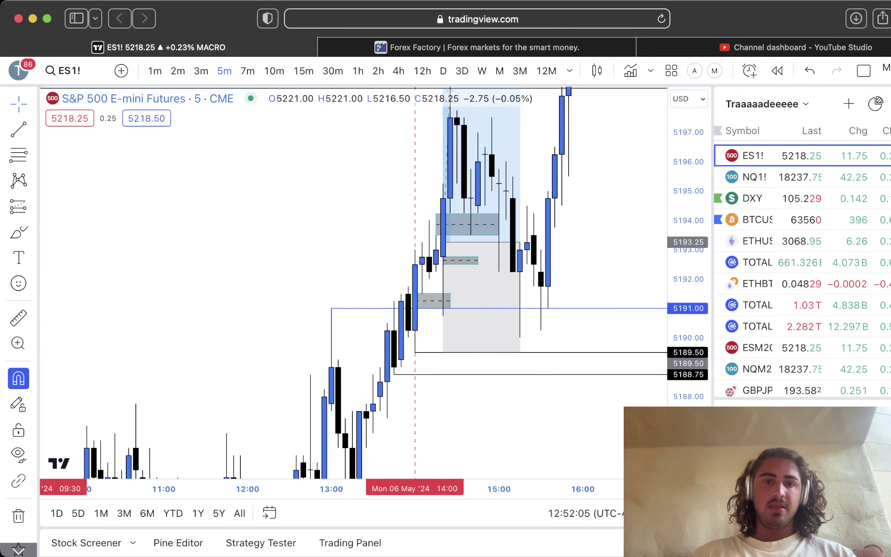
# Switch the chart to the 1-minute timeframe and examine the candles between the 14:00 line and the long position's entry
pyautogui.click(155, 71)
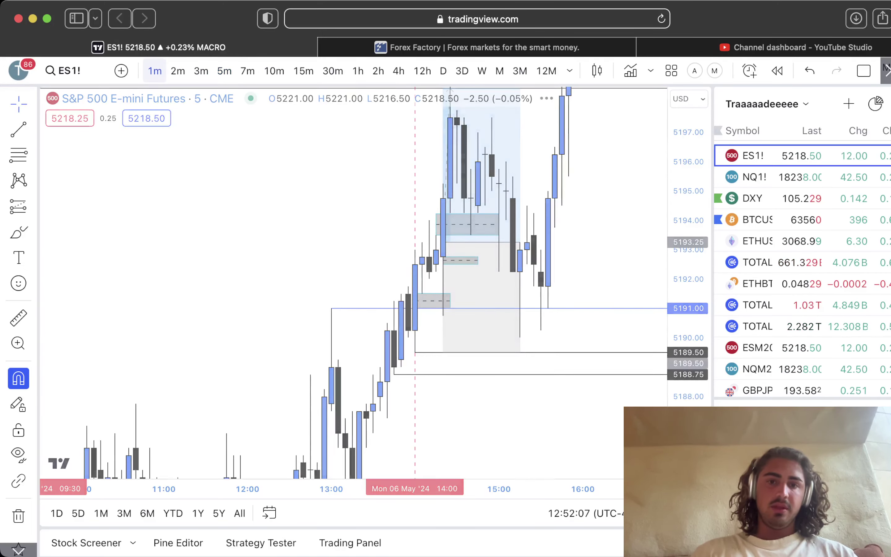
pyautogui.scroll(-5, 237, 267)
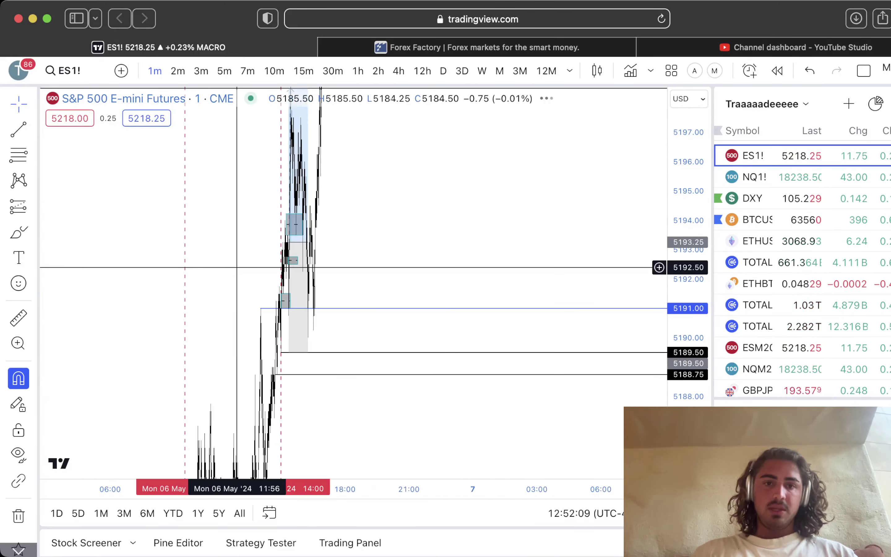
pyautogui.moveTo(237, 267); pyautogui.dragTo(447, 264)
pyautogui.scroll(6, 462, 259)
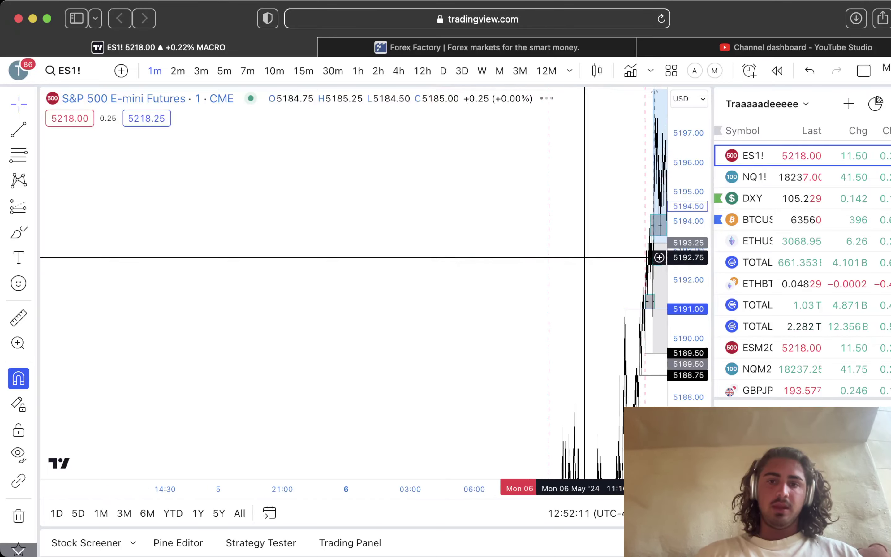
pyautogui.scroll(5, 584, 257)
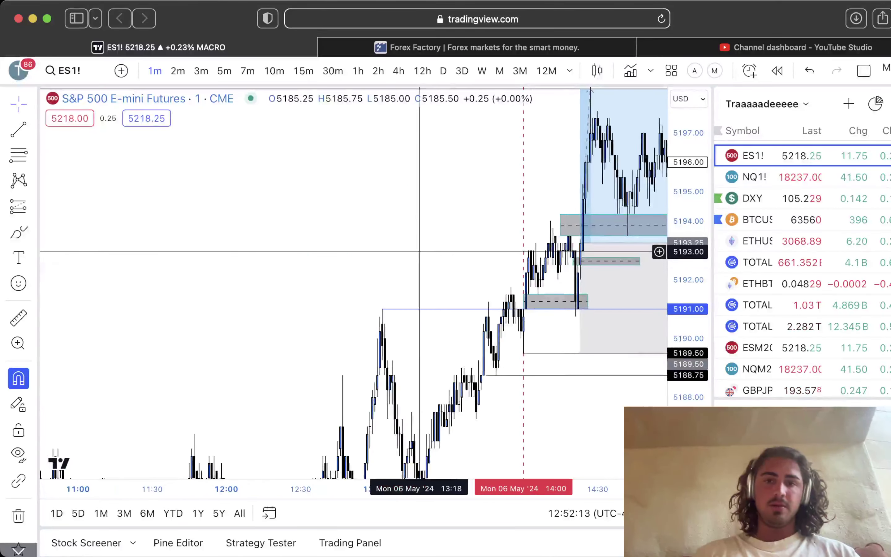
pyautogui.scroll(5, 526, 273)
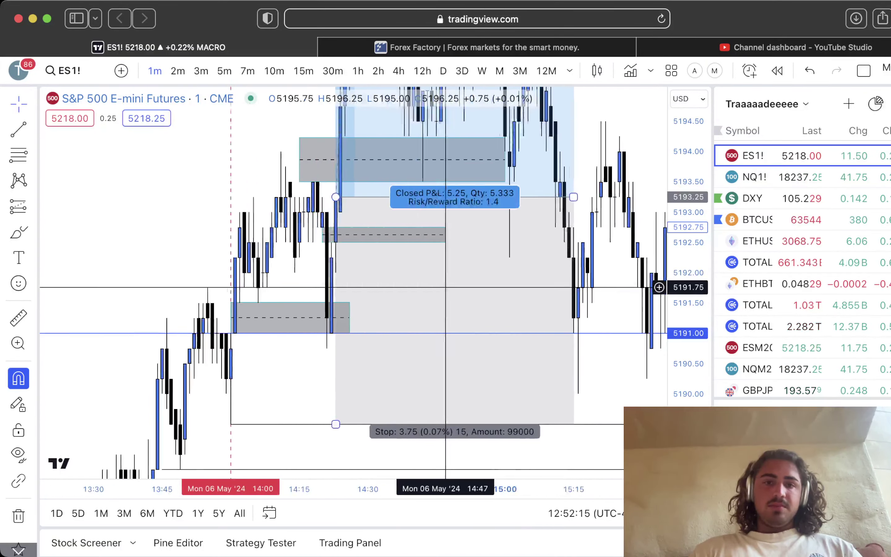
pyautogui.hscroll(3, 377, 237)
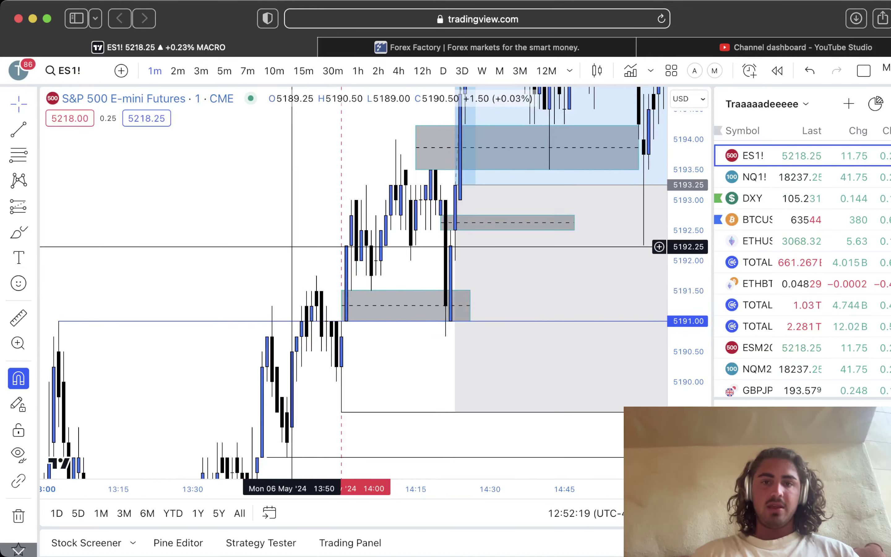
pyautogui.hscroll(3, 322, 301)
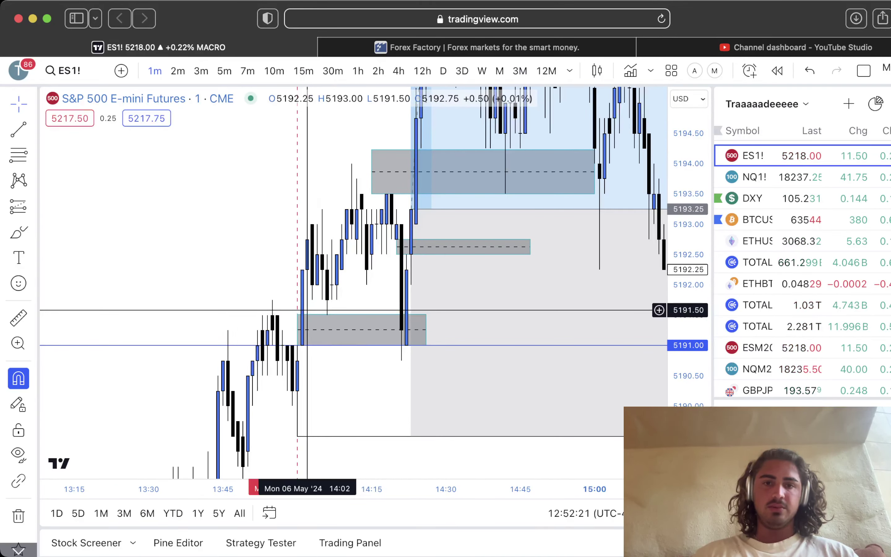
pyautogui.hscroll(3, 345, 328)
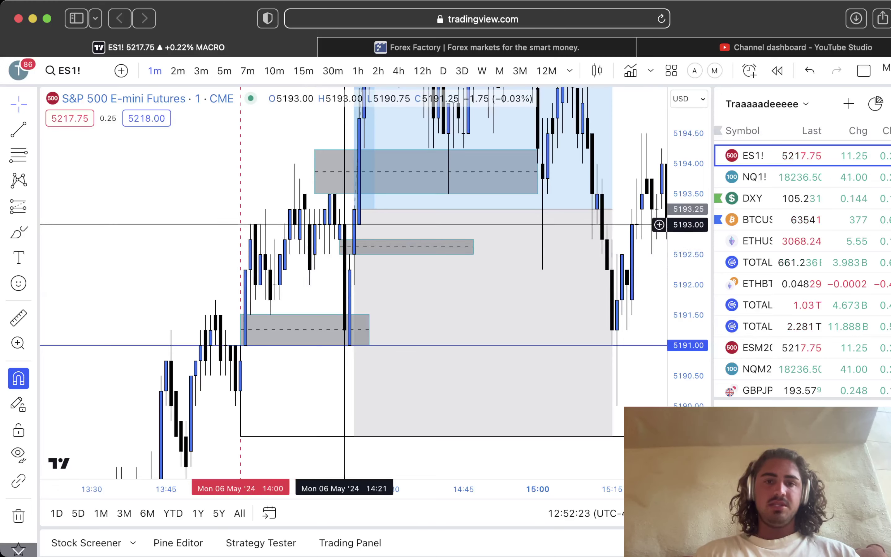
# Inspect the small grey zone near 5192.75 and the candles from 14:12 to 14:22 before the entry
pyautogui.click(344, 328)
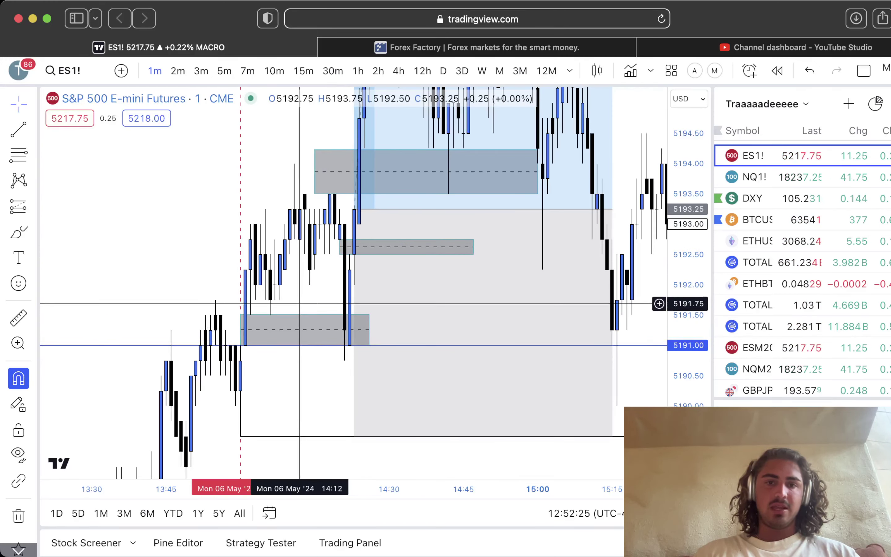
pyautogui.moveTo(299, 296); pyautogui.dragTo(321, 300)
pyautogui.click(367, 248)
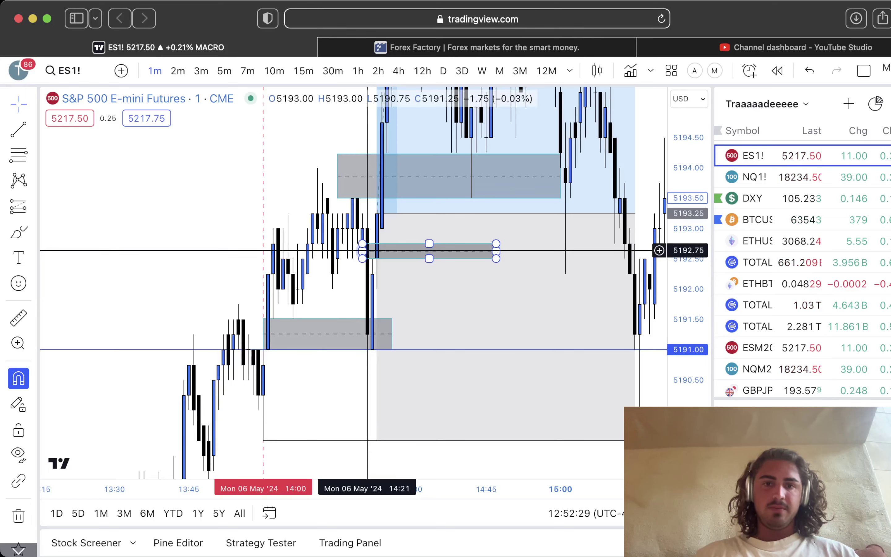
pyautogui.click(357, 237)
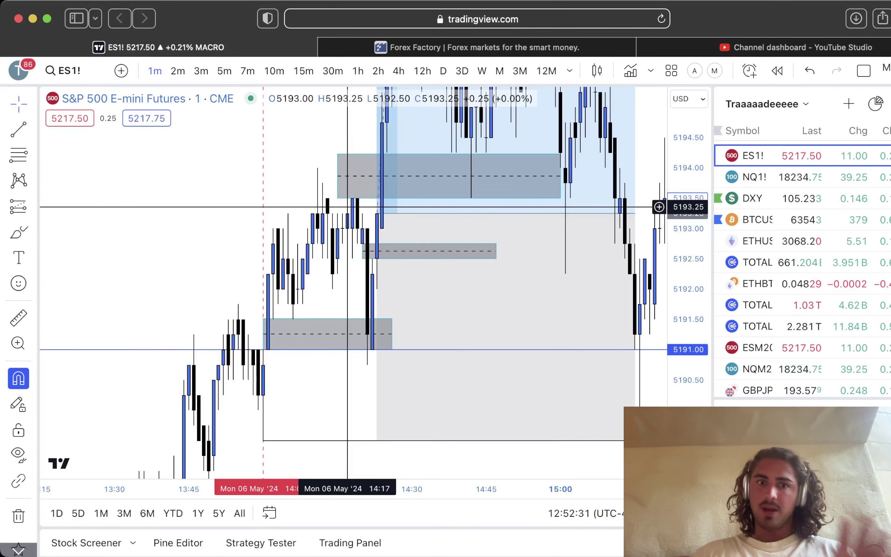
pyautogui.click(372, 251)
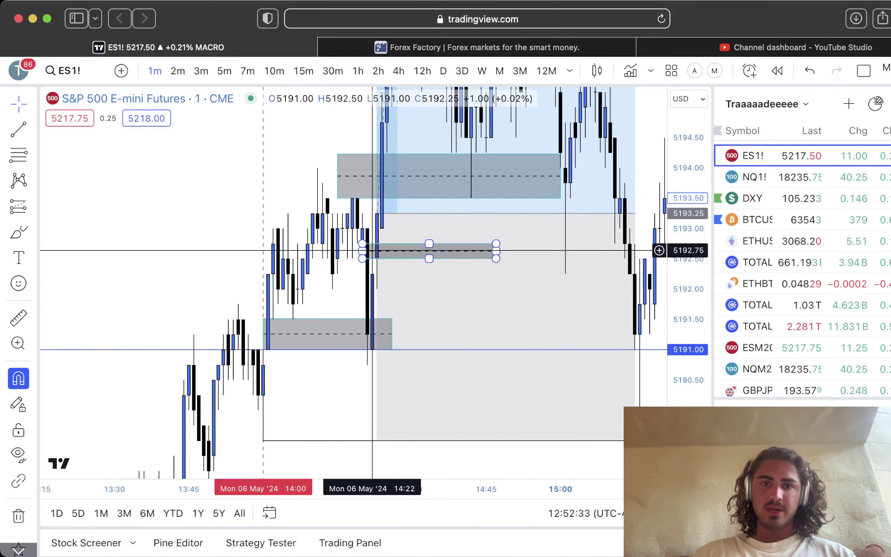
pyautogui.press('Escape')
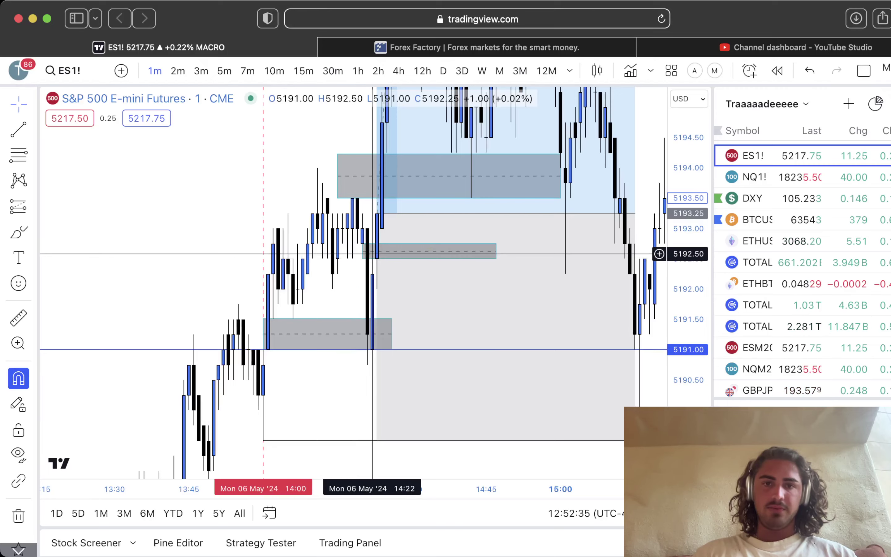
# Delete the large grey zone between about 5193.50 and 5194.25 that overlaps the long position
pyautogui.moveTo(348, 280); pyautogui.dragTo(424, 280)
pyautogui.moveTo(688, 197); pyautogui.dragTo(687, 254)
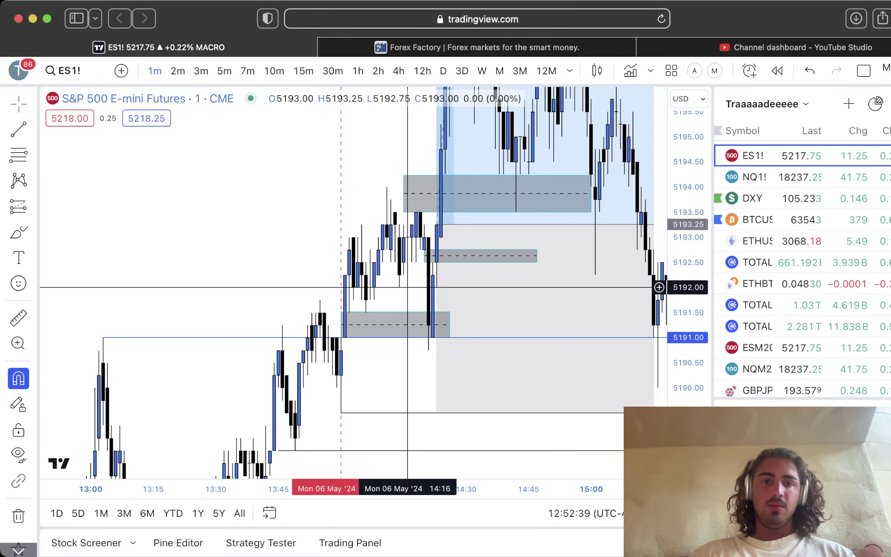
pyautogui.moveTo(401, 288); pyautogui.dragTo(366, 287)
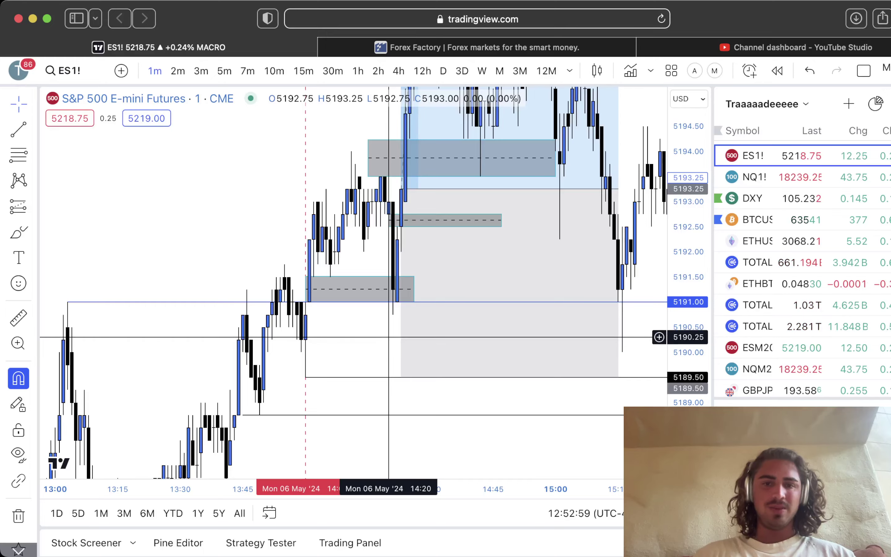
pyautogui.moveTo(384, 336); pyautogui.dragTo(362, 406)
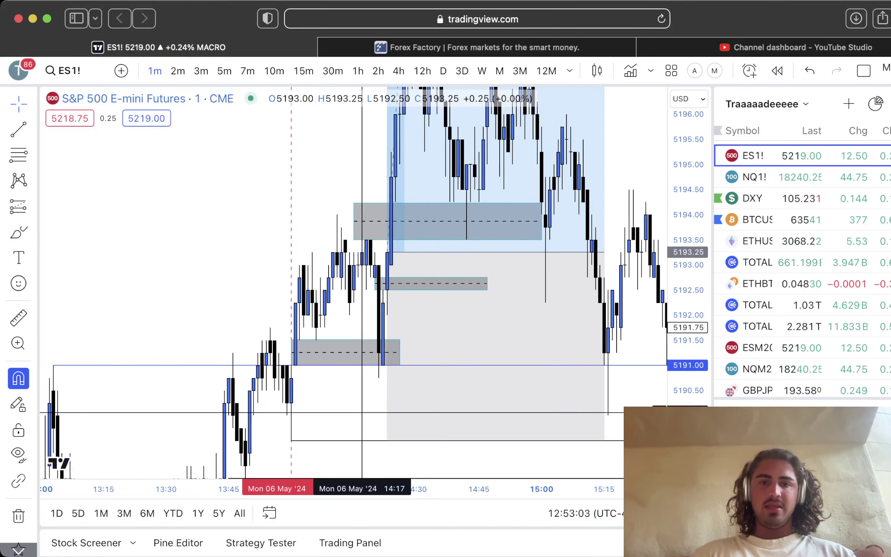
pyautogui.scroll(-1, 362, 410)
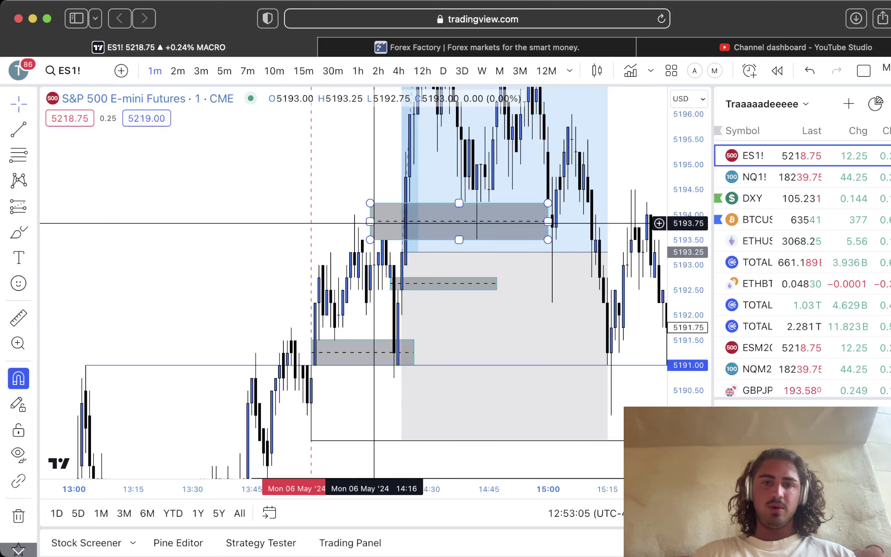
pyautogui.click(374, 221)
pyautogui.press('Delete')
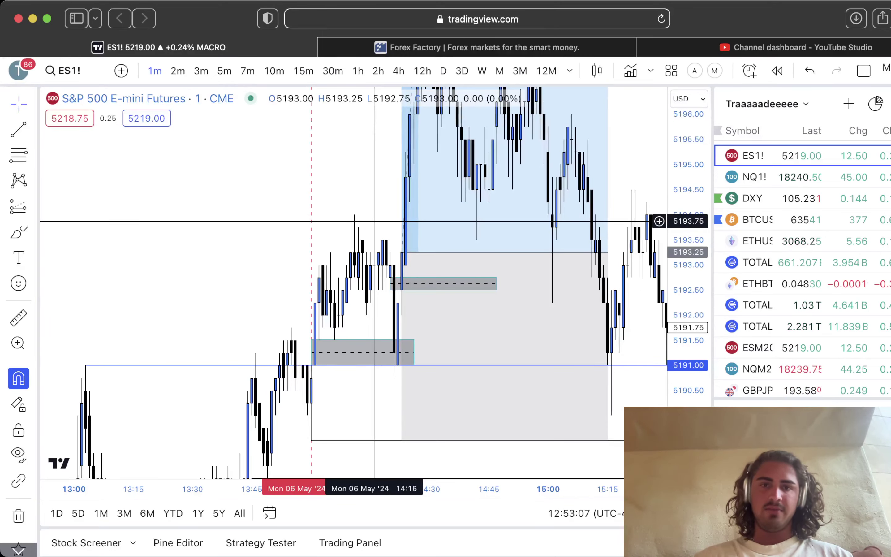
# Examine the 1-minute price action from the long position's entry up to its 5198.50 target
pyautogui.moveTo(365, 168); pyautogui.dragTo(359, 303)
pyautogui.scroll(-2, 359, 303)
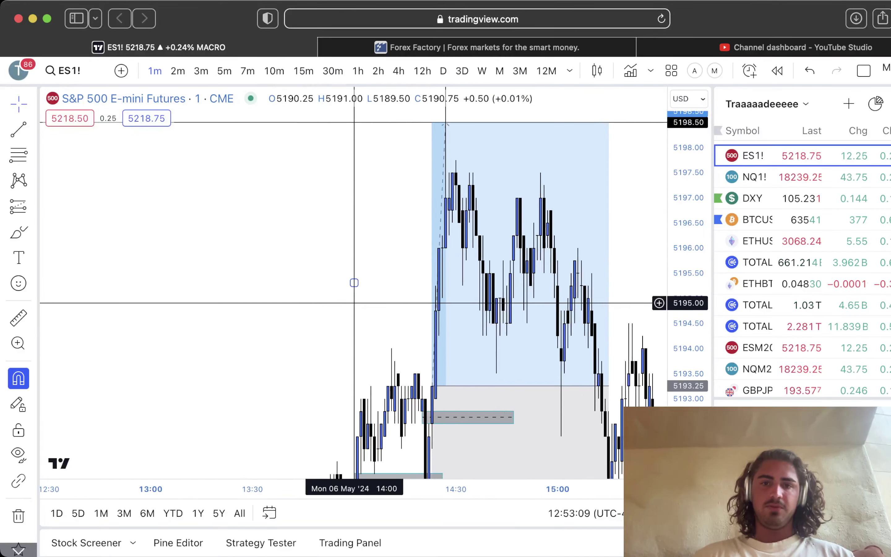
pyautogui.moveTo(389, 331); pyautogui.dragTo(388, 299)
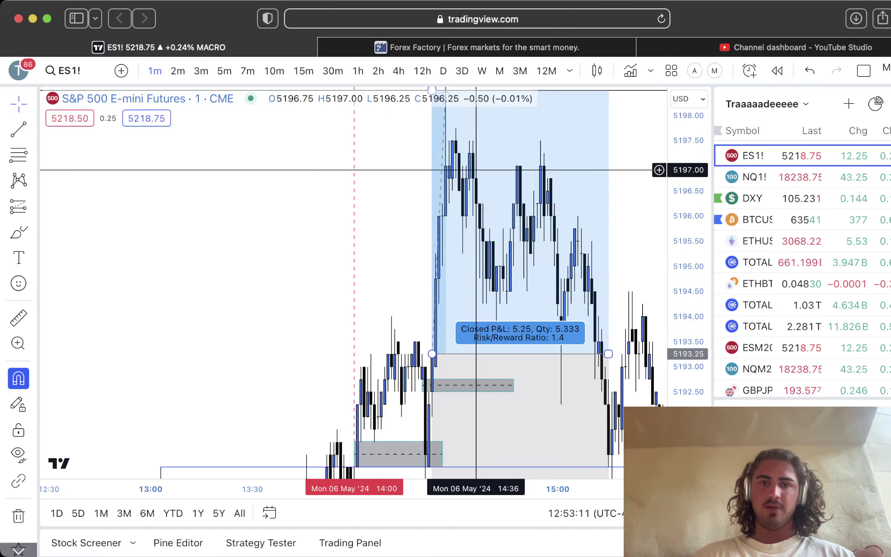
pyautogui.moveTo(398, 170); pyautogui.dragTo(369, 222)
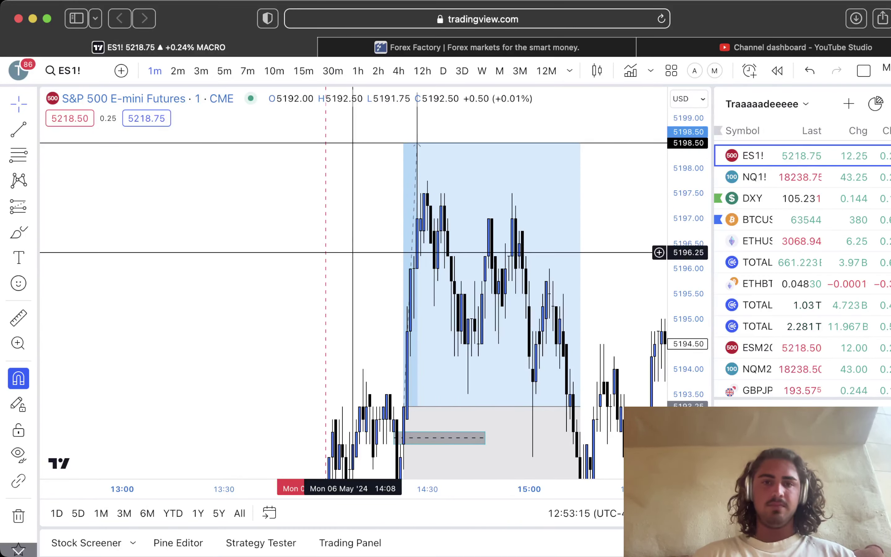
pyautogui.hscroll(-2, 359, 239)
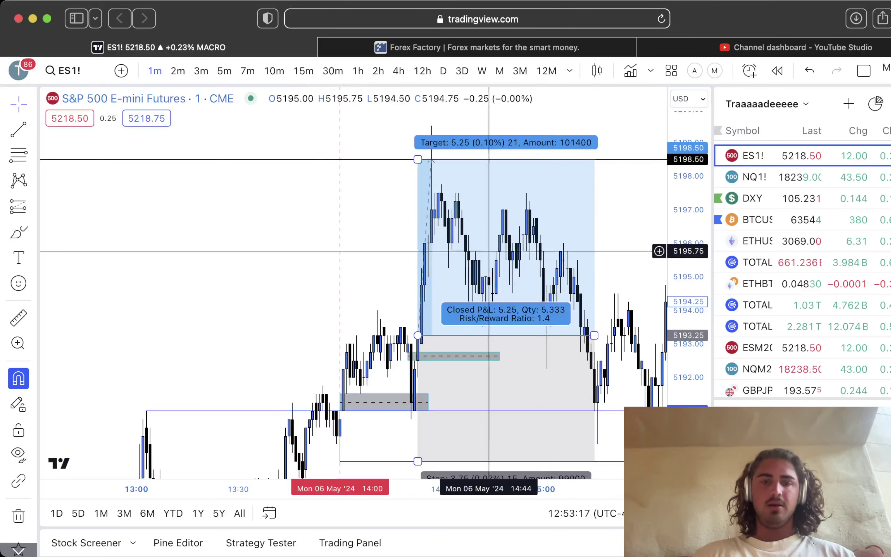
# Examine the long position's 5193.25 entry, its 5189.50 stop and the small grey zone near 5192.50 on the 1-minute chart
pyautogui.moveTo(377, 240); pyautogui.dragTo(376, 180)
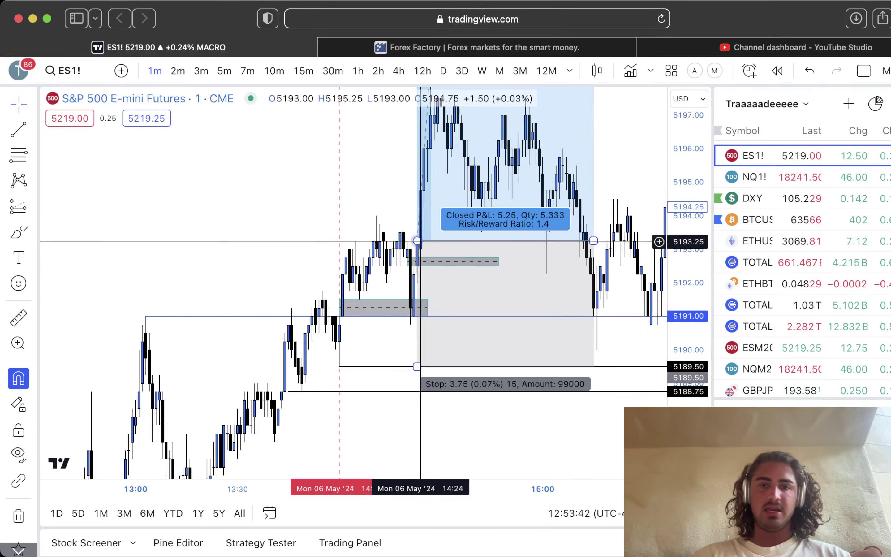
pyautogui.click(406, 262)
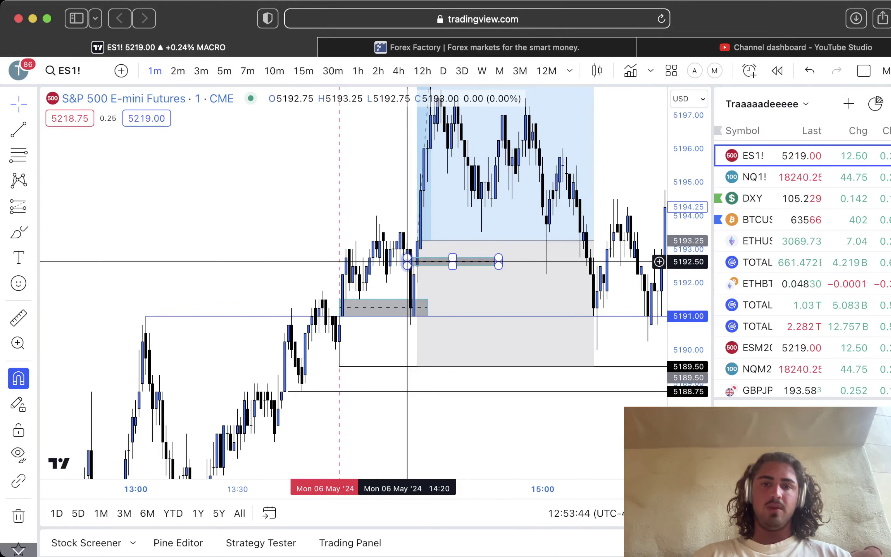
pyautogui.click(417, 254)
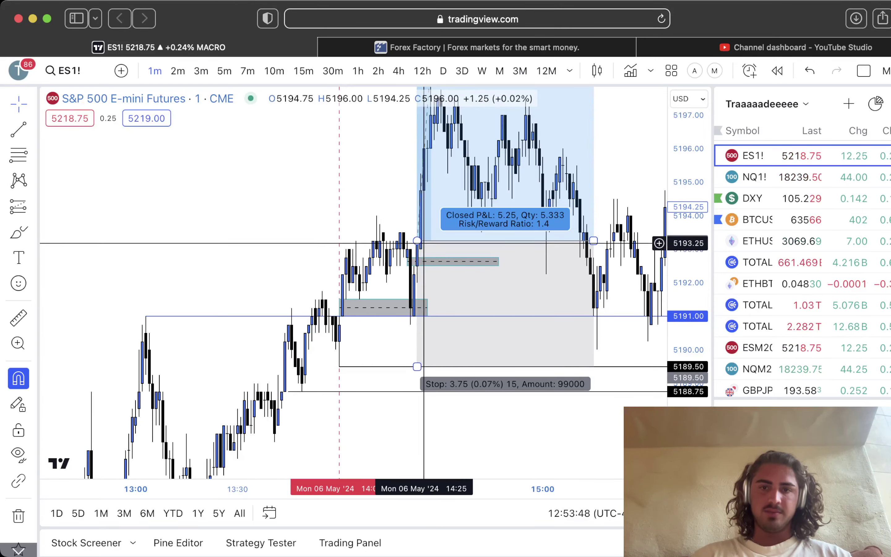
pyautogui.moveTo(400, 207); pyautogui.dragTo(400, 297)
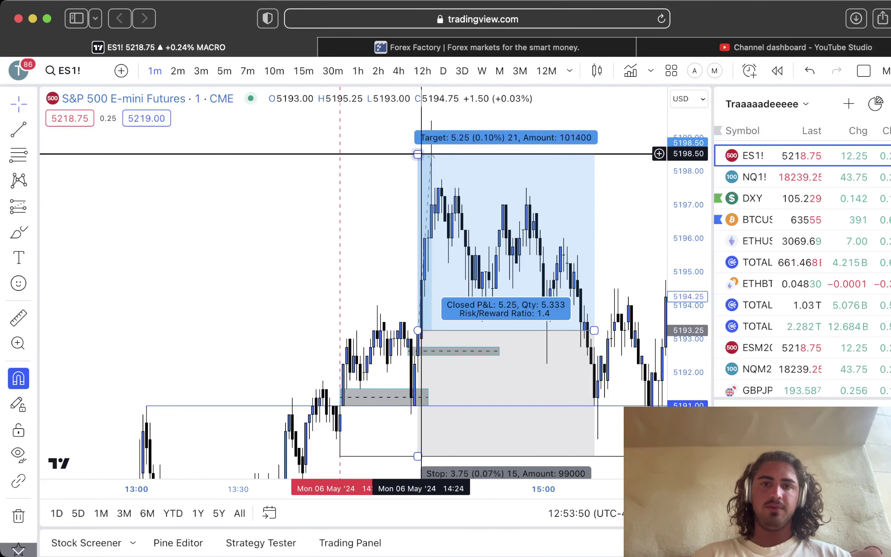
# Switch to the 1-hour timeframe and examine the 15 April candles where the 5198.50 and 5201.75 levels originate
pyautogui.click(358, 71)
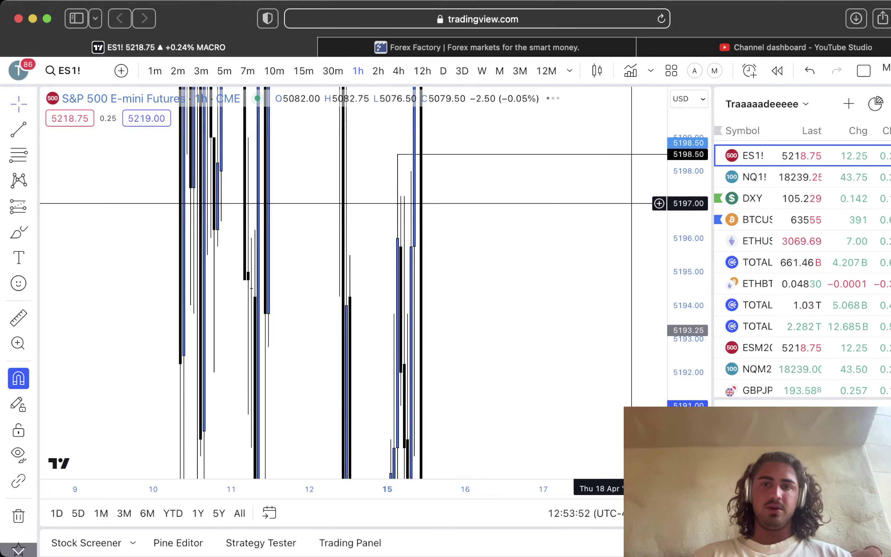
pyautogui.scroll(4, 497, 282)
pyautogui.moveTo(436, 299); pyautogui.dragTo(487, 268)
pyautogui.moveTo(412, 186); pyautogui.dragTo(365, 213)
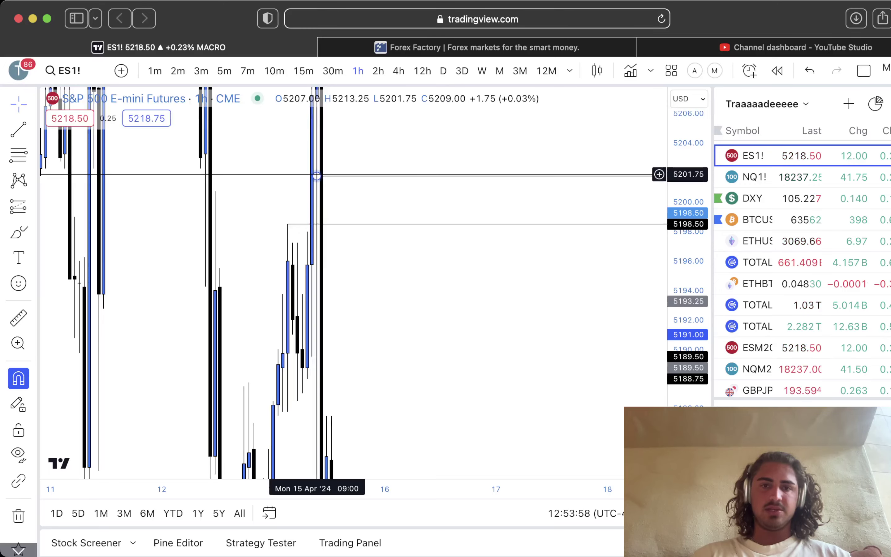
pyautogui.moveTo(687, 175); pyautogui.dragTo(688, 336)
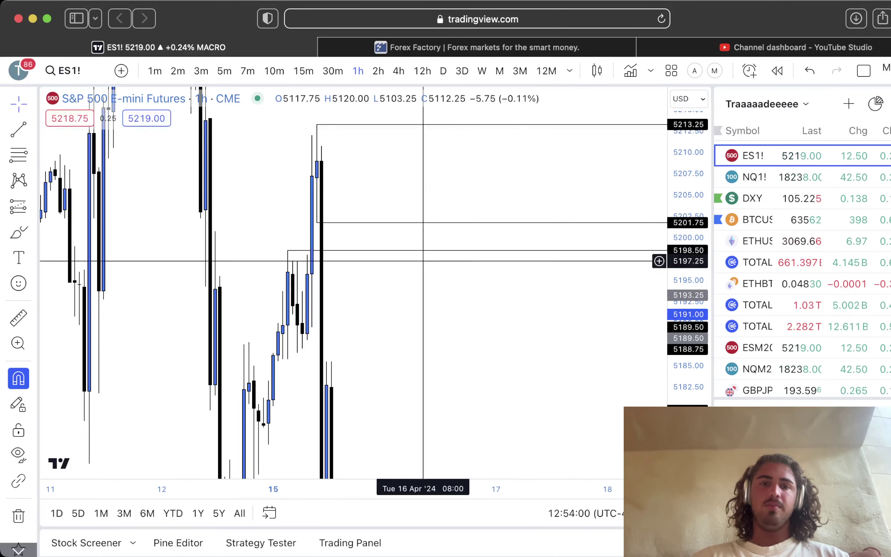
pyautogui.moveTo(375, 204); pyautogui.dragTo(369, 184)
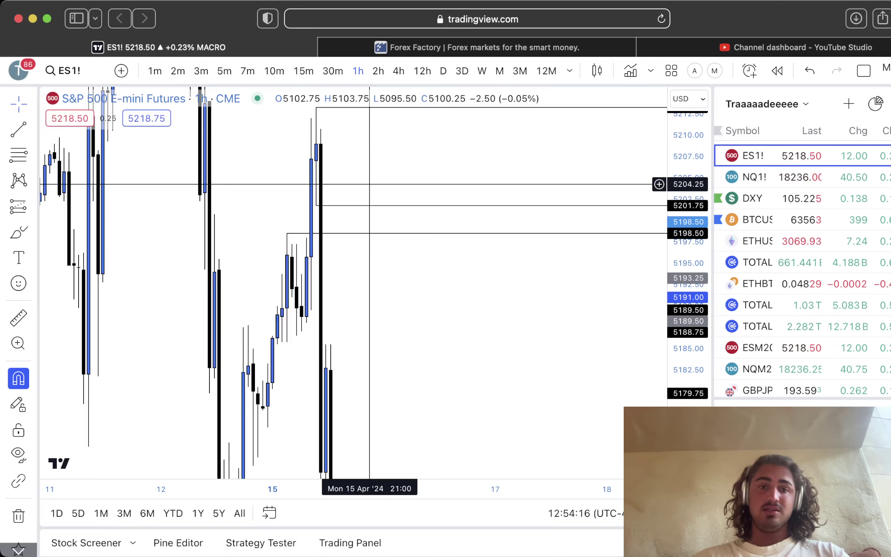
pyautogui.scroll(3, 370, 184)
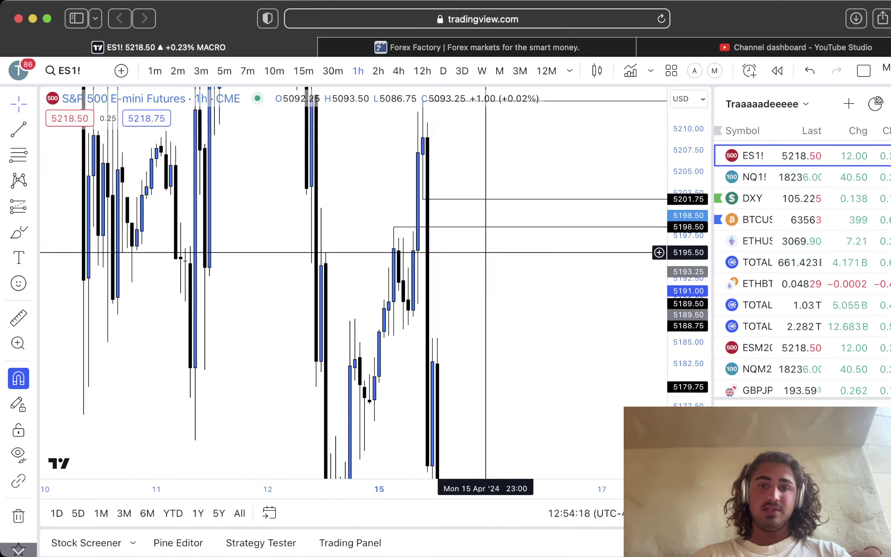
pyautogui.hscroll(3, 486, 249)
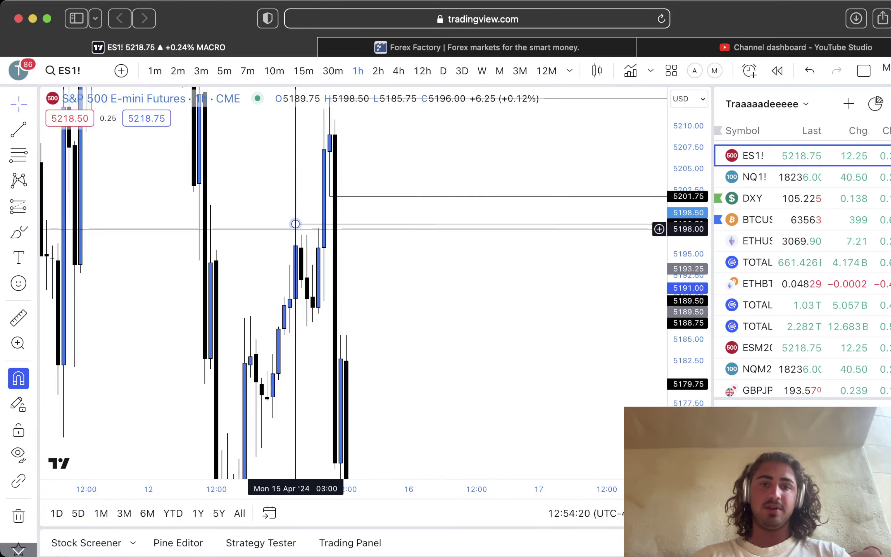
pyautogui.click(295, 224)
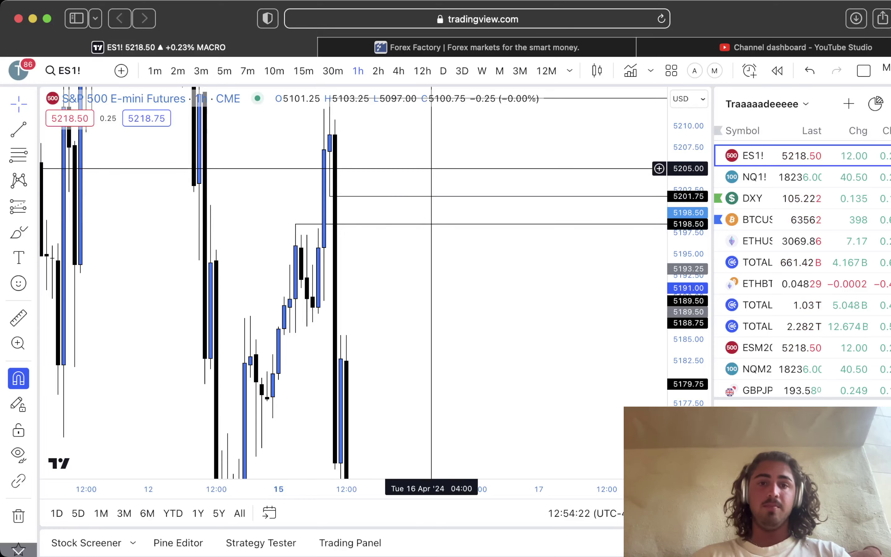
# Follow the levels on the hourly chart from 15 April forward to the 6 May candles
pyautogui.hscroll(2, 522, 333)
pyautogui.hscroll(10, 522, 333)
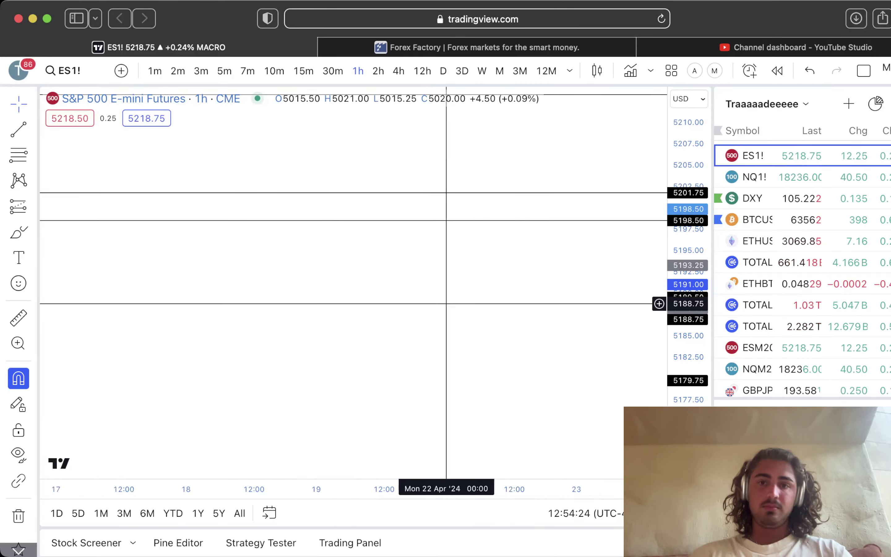
pyautogui.hscroll(10, 379, 307)
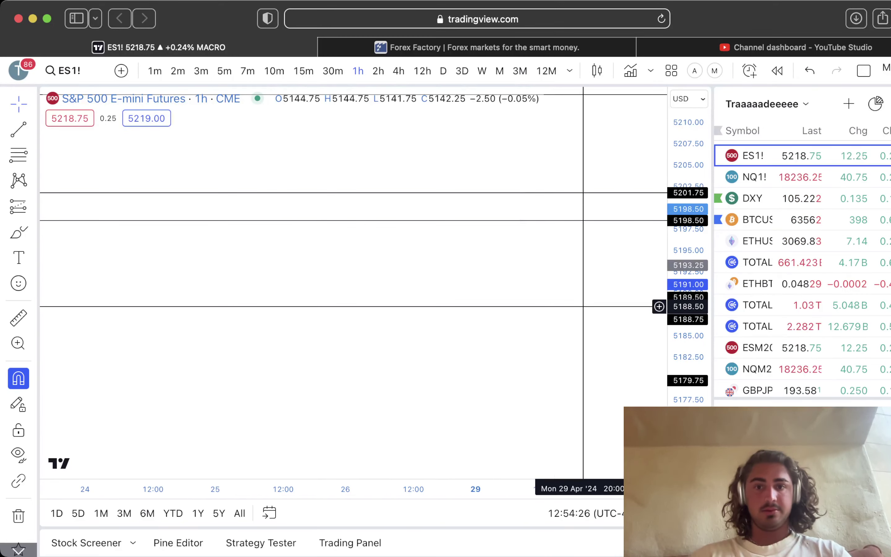
pyautogui.hscroll(10, 558, 311)
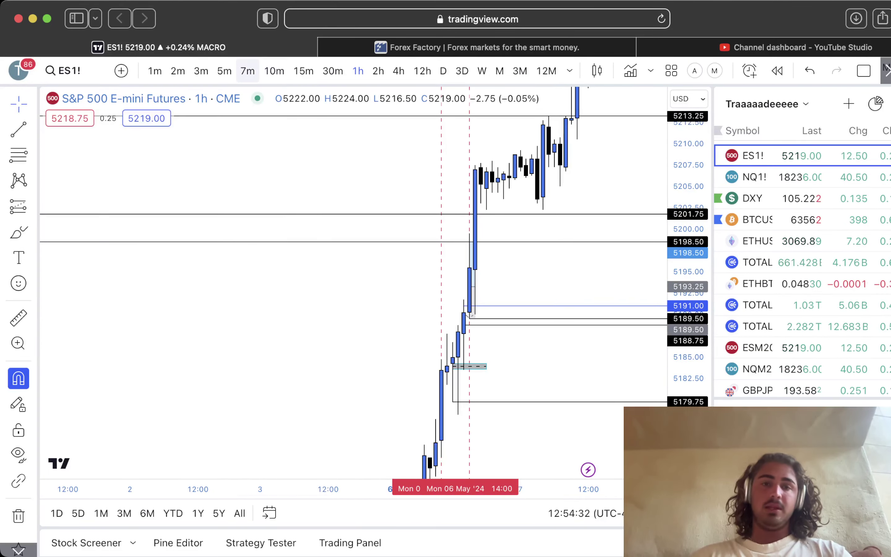
# Switch to the 5-minute timeframe and examine the long position and its surrounding zones after the 6 May 14:00 line
pyautogui.click(224, 71)
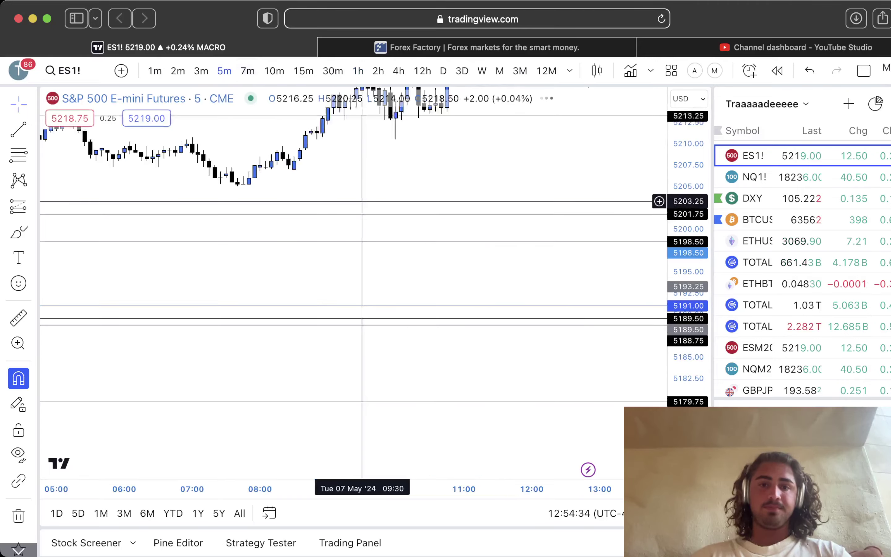
pyautogui.scroll(-5, 341, 282)
pyautogui.scroll(-1, 340, 282)
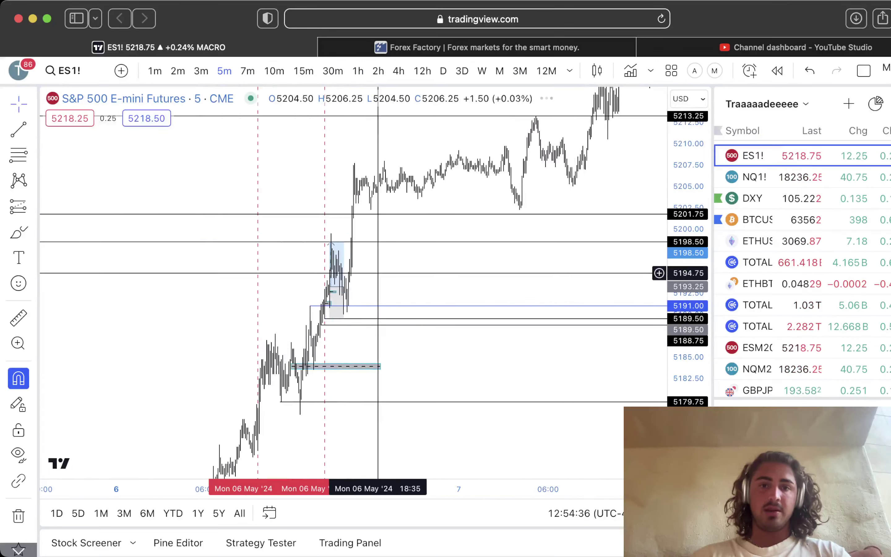
pyautogui.moveTo(395, 271); pyautogui.dragTo(567, 270)
pyautogui.scroll(5, 567, 271)
pyautogui.scroll(5, 445, 273)
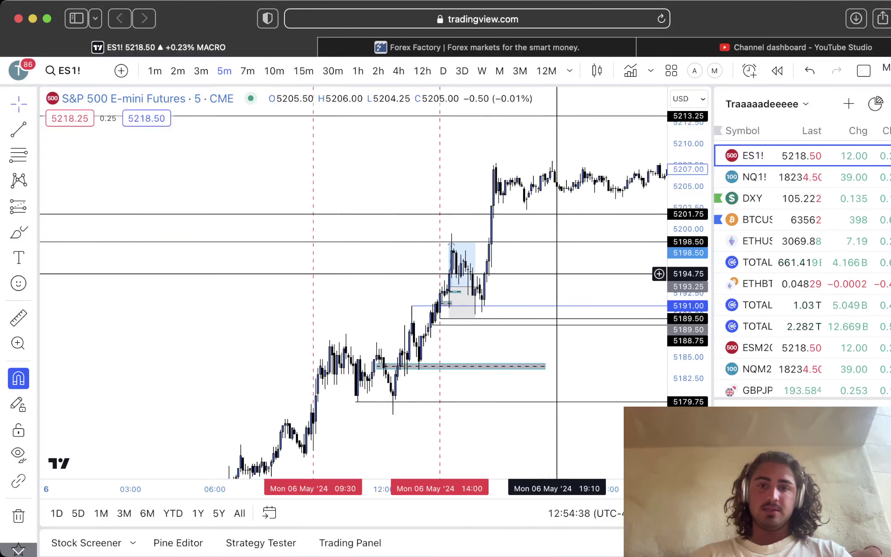
pyautogui.moveTo(687, 408); pyautogui.dragTo(688, 277)
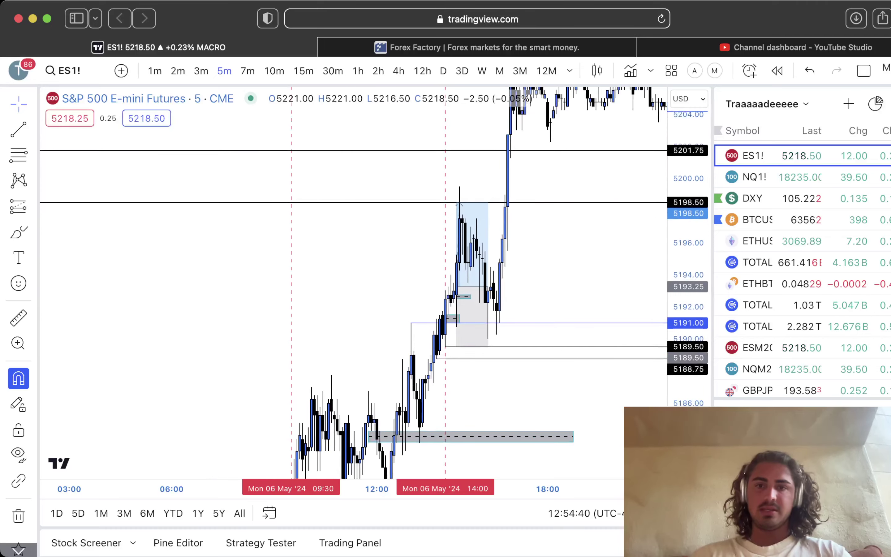
pyautogui.moveTo(597, 264); pyautogui.dragTo(591, 226)
pyautogui.scroll(1, 591, 225)
pyautogui.scroll(3, 519, 224)
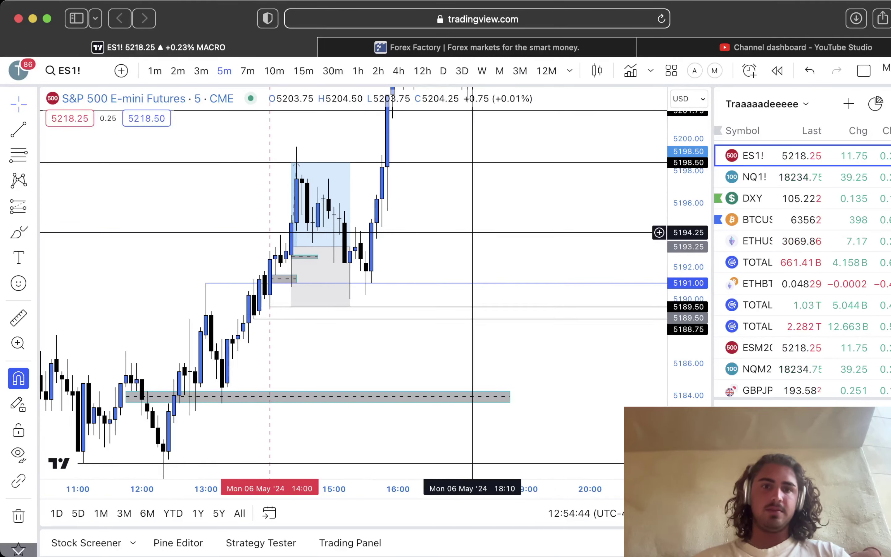
pyautogui.hscroll(-2, 447, 239)
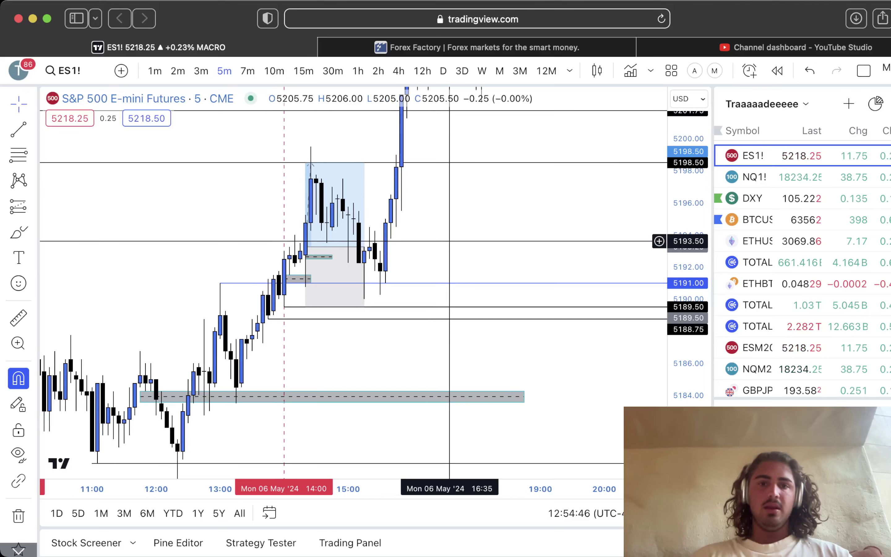
# Inspect the 5198.50 target level and the candles between the 14:00 line and the long position on the 5-minute chart
pyautogui.click(337, 203)
pyautogui.click(289, 163)
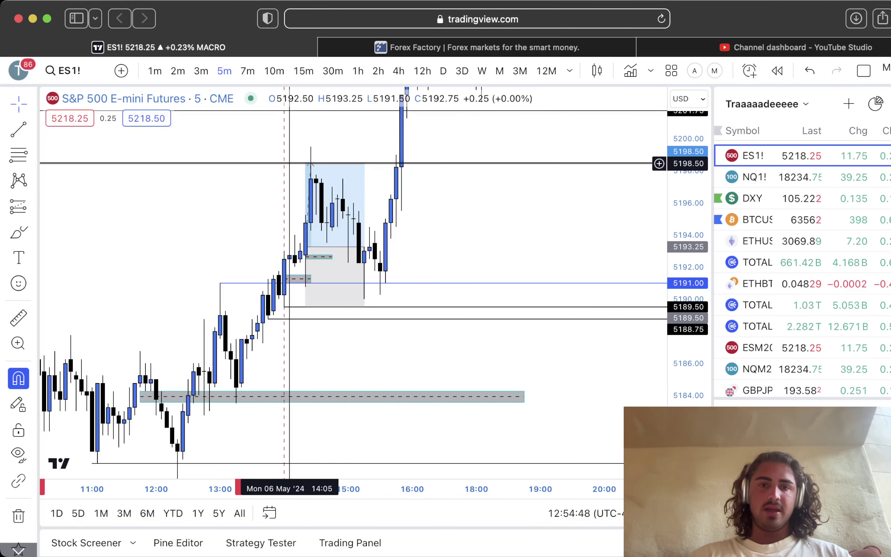
pyautogui.click(311, 164)
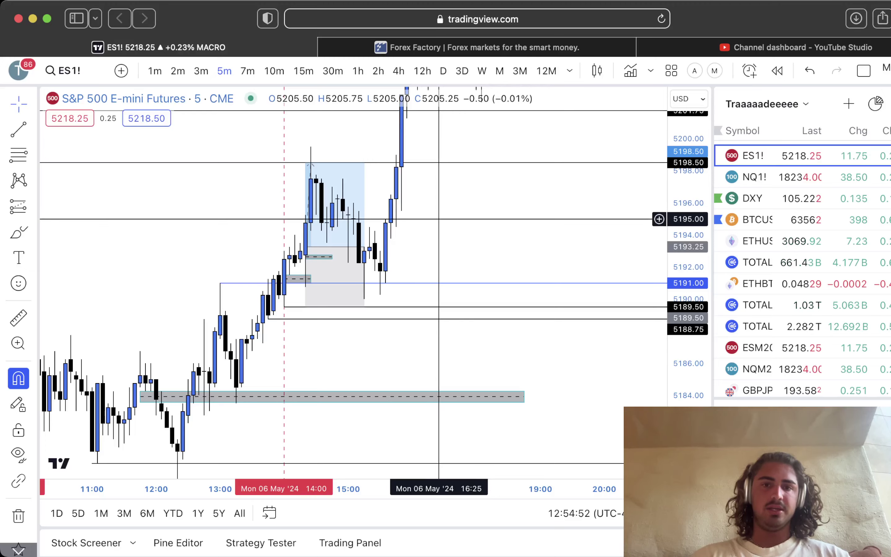
pyautogui.click(284, 295)
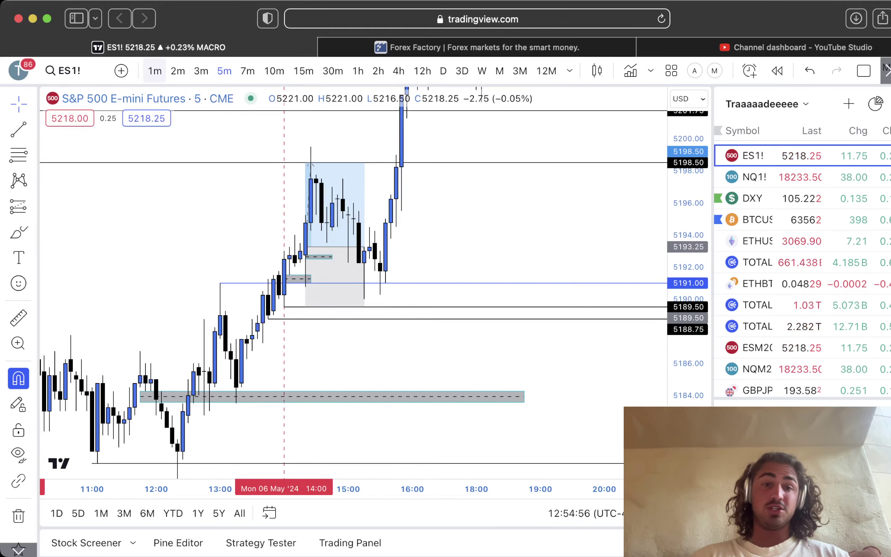
# Switch to the 1-minute timeframe and examine the candles around the 5191.00 level near 15:15, where the long position ends
pyautogui.click(155, 71)
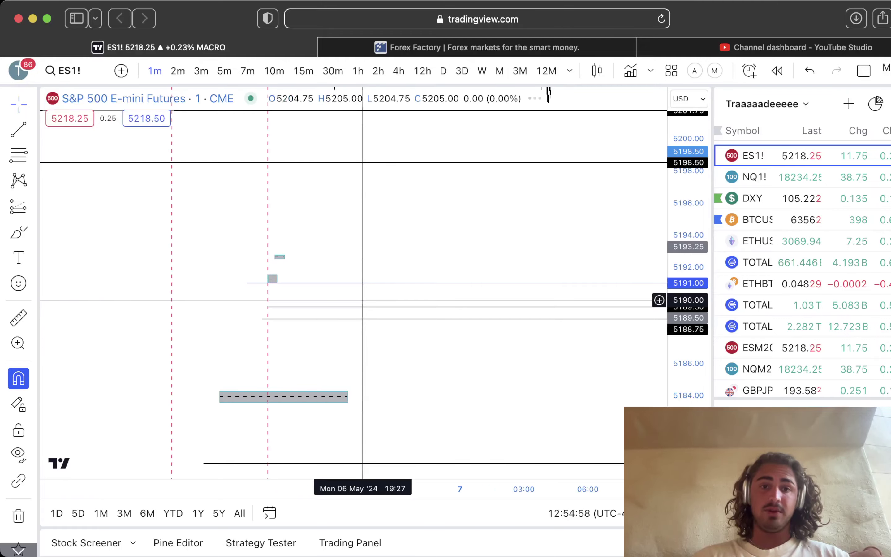
pyautogui.moveTo(349, 257); pyautogui.dragTo(613, 236)
pyautogui.scroll(8, 569, 217)
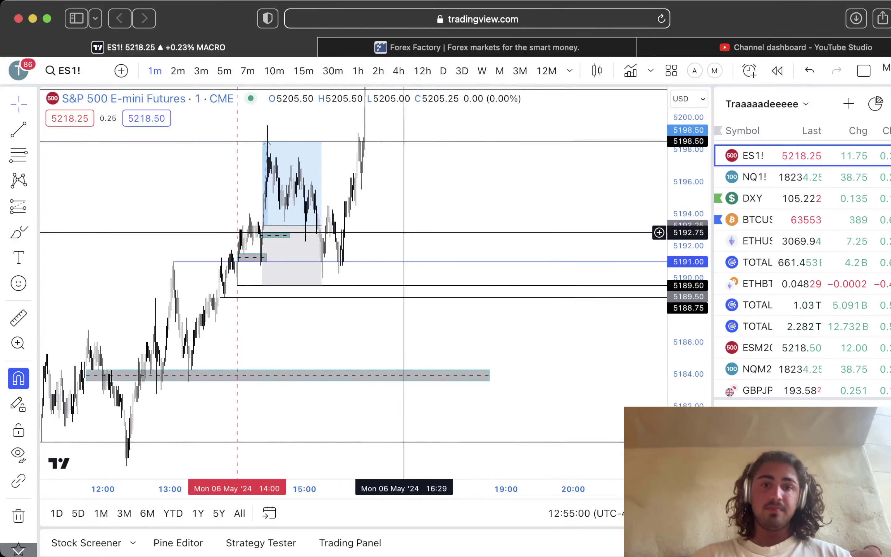
pyautogui.moveTo(416, 233); pyautogui.dragTo(574, 233)
pyautogui.scroll(8, 575, 233)
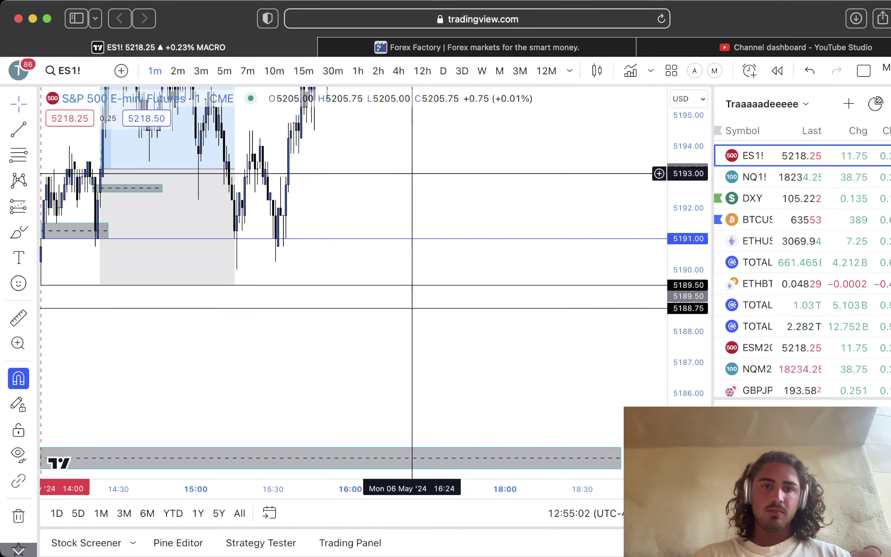
pyautogui.hscroll(-4, 396, 172)
pyautogui.scroll(4, 497, 209)
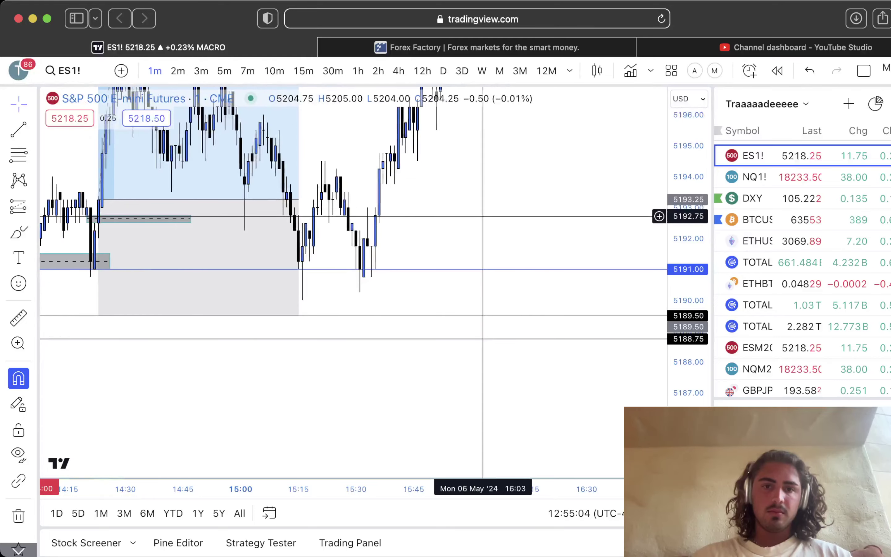
pyautogui.scroll(3, 556, 226)
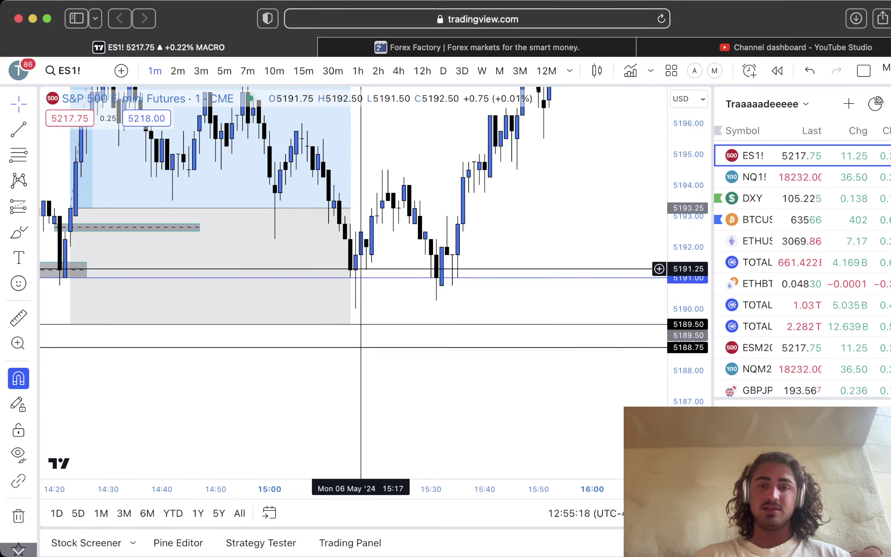
# Examine the 1-minute price action from 15:15 to 15:50 and compare it with the whole long position
pyautogui.moveTo(506, 235); pyautogui.dragTo(454, 243)
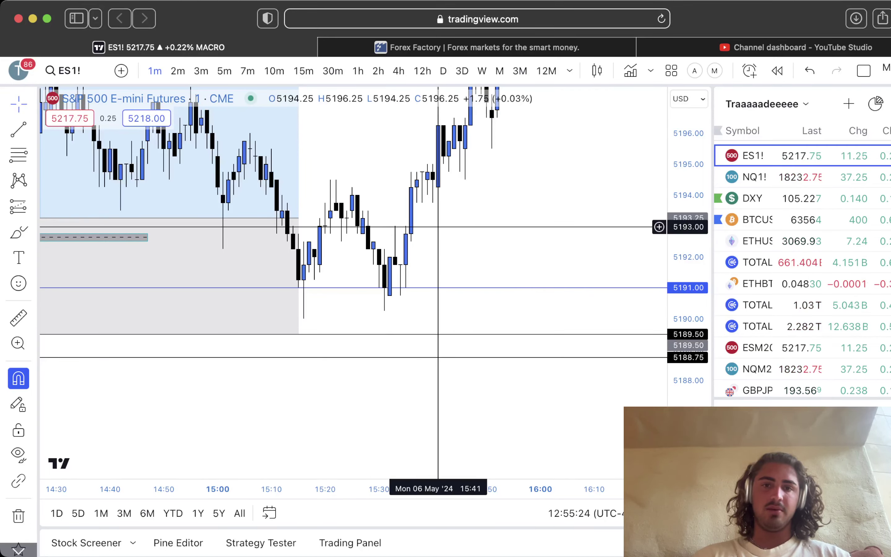
pyautogui.moveTo(438, 226); pyautogui.dragTo(400, 263)
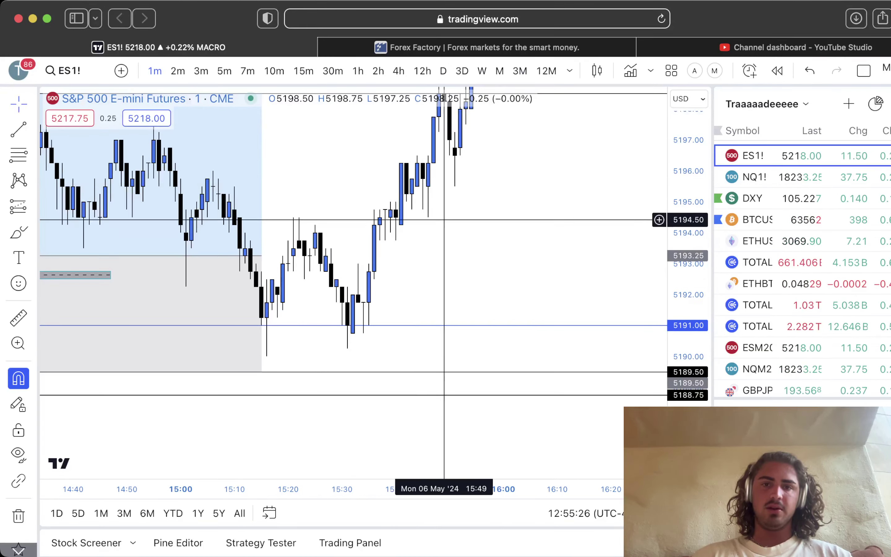
pyautogui.moveTo(444, 227); pyautogui.dragTo(403, 240)
pyautogui.moveTo(382, 277); pyautogui.dragTo(551, 265)
pyautogui.scroll(-5, 534, 263)
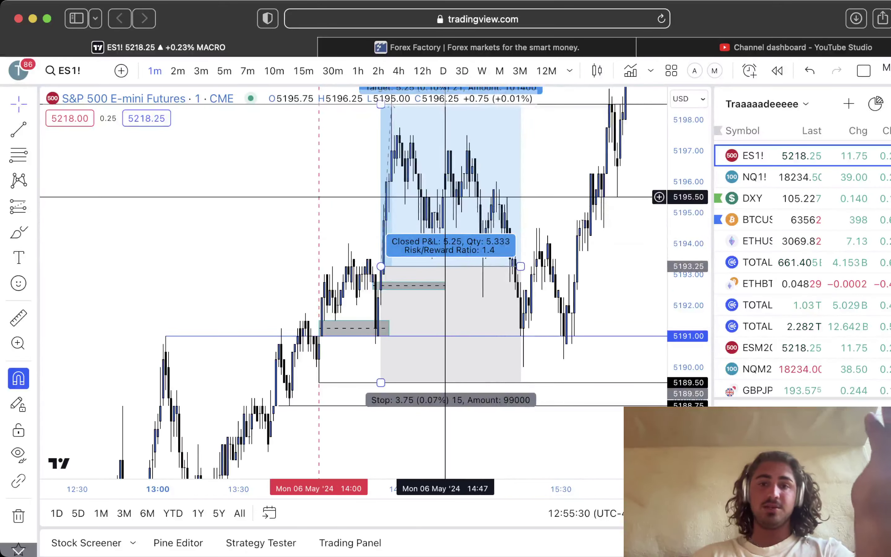
pyautogui.moveTo(445, 197); pyautogui.dragTo(424, 207)
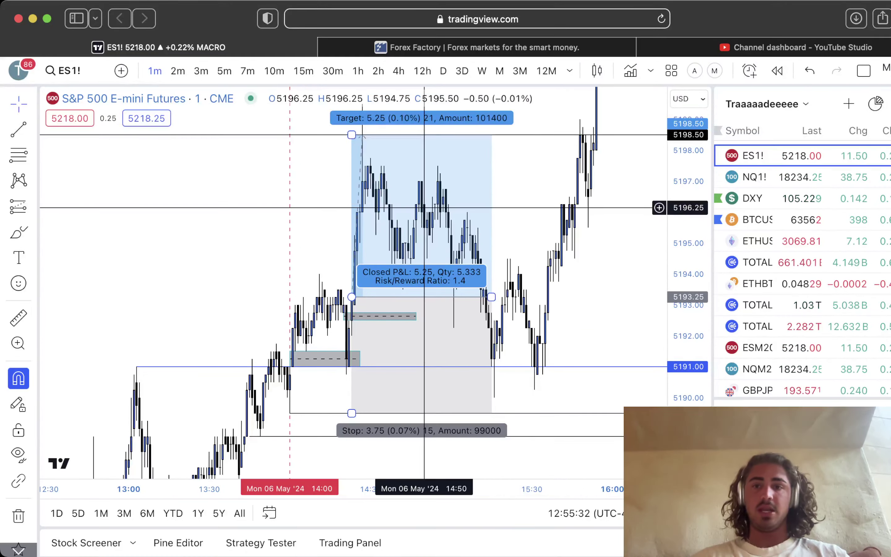
# Switch to NASDAQ 100 E-mini Futures on the 5-minute timeframe and bring the 6 May long position into view
pyautogui.click(768, 177)
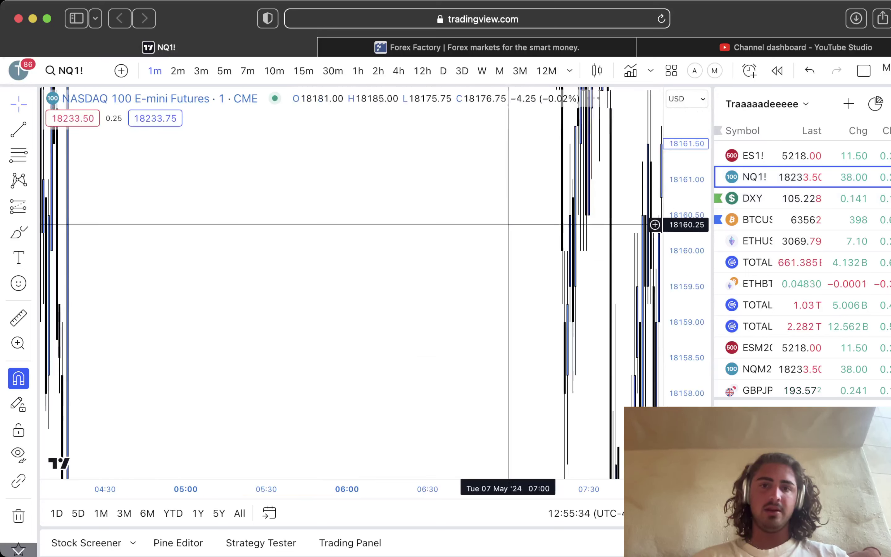
pyautogui.click(224, 71)
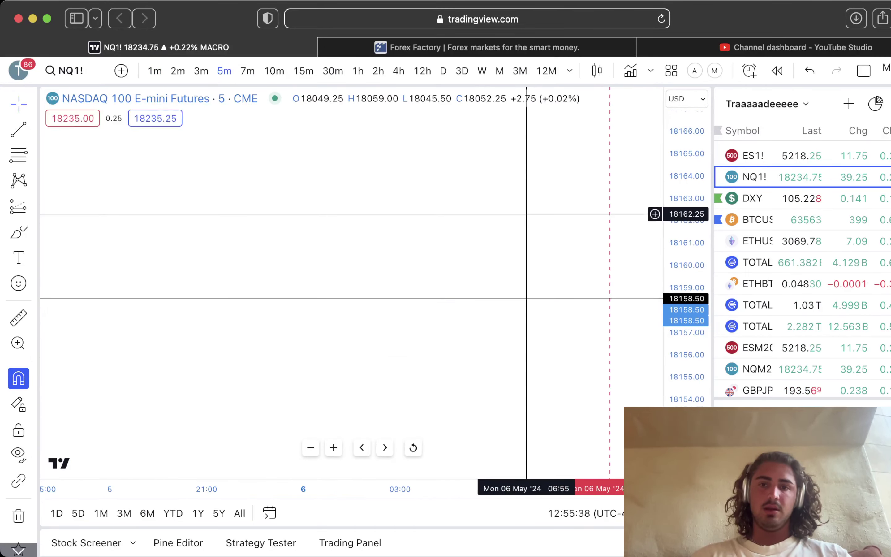
pyautogui.moveTo(547, 372); pyautogui.dragTo(428, 261)
pyautogui.moveTo(685, 221); pyautogui.dragTo(685, 351)
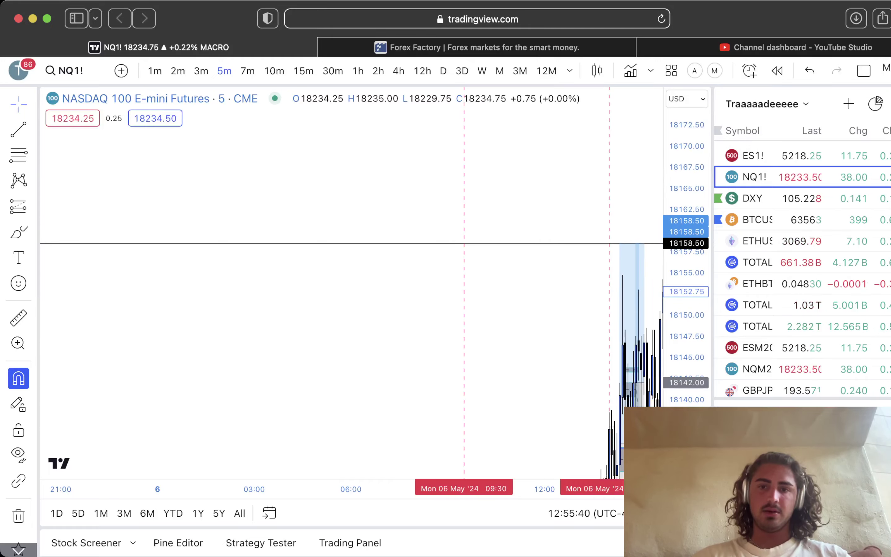
pyautogui.scroll(5, 525, 330)
pyautogui.moveTo(633, 286); pyautogui.dragTo(590, 168)
pyautogui.scroll(2, 590, 168)
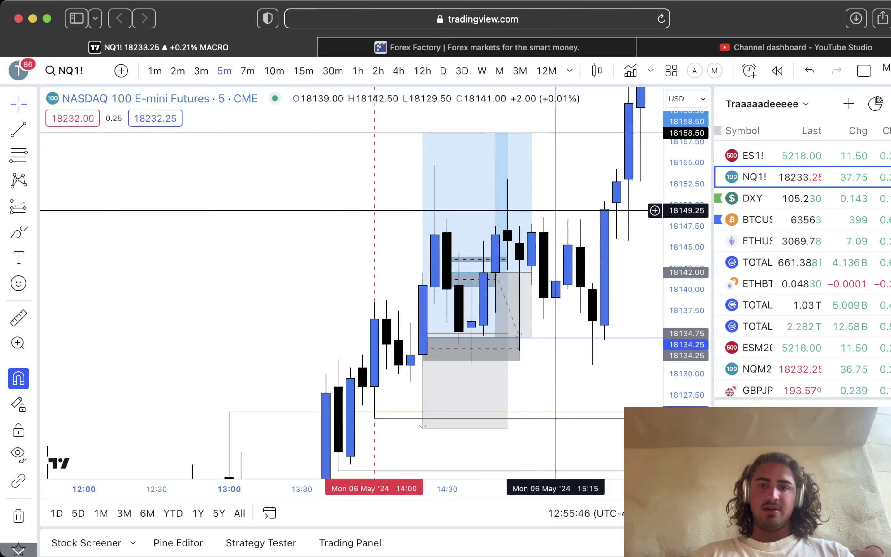
# Examine the 5-minute run-up to the long position, from the large grey zone after 12:00 to the 18118.50 and 18125.50 levels
pyautogui.moveTo(561, 202)
pyautogui.mouseDown()
pyautogui.moveTo(549, 188)
pyautogui.moveTo(573, 187)
pyautogui.mouseUp()
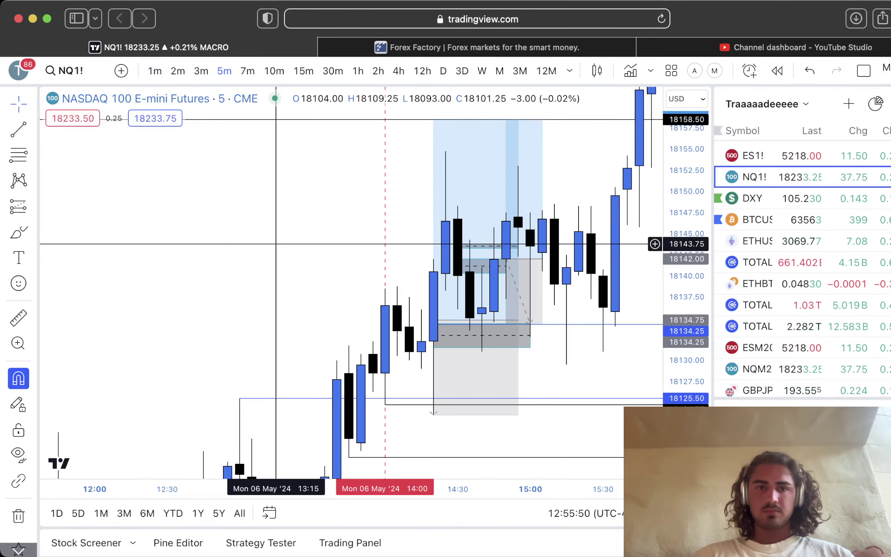
pyautogui.moveTo(276, 238); pyautogui.dragTo(348, 178)
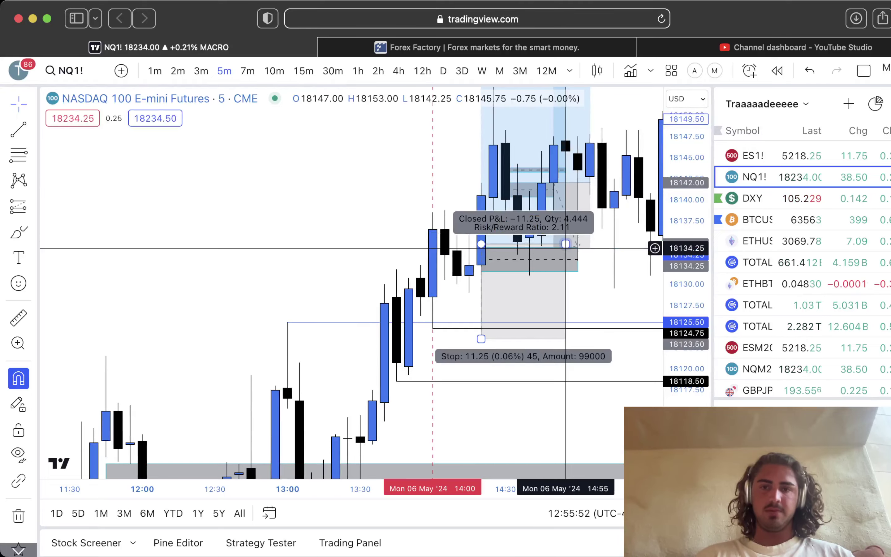
pyautogui.moveTo(686, 248); pyautogui.dragTo(686, 319)
pyautogui.scroll(-5, 566, 333)
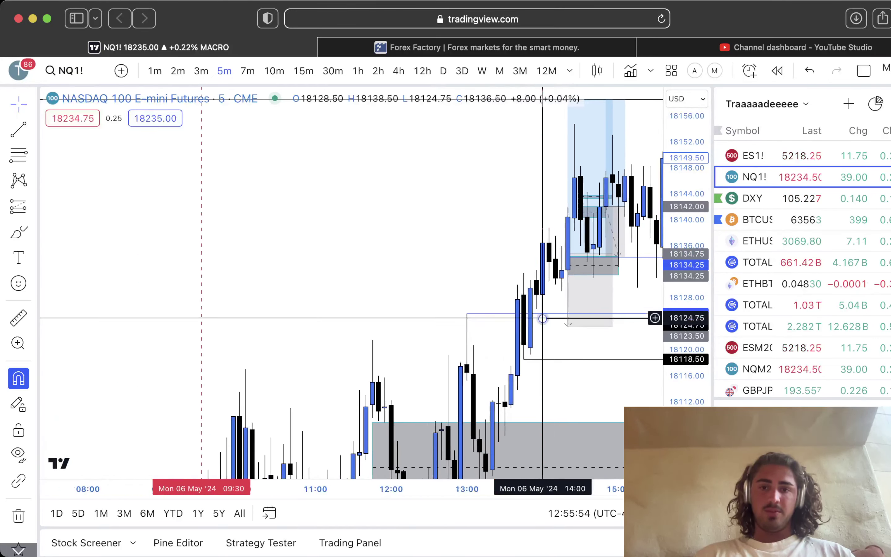
pyautogui.moveTo(518, 293); pyautogui.dragTo(544, 288)
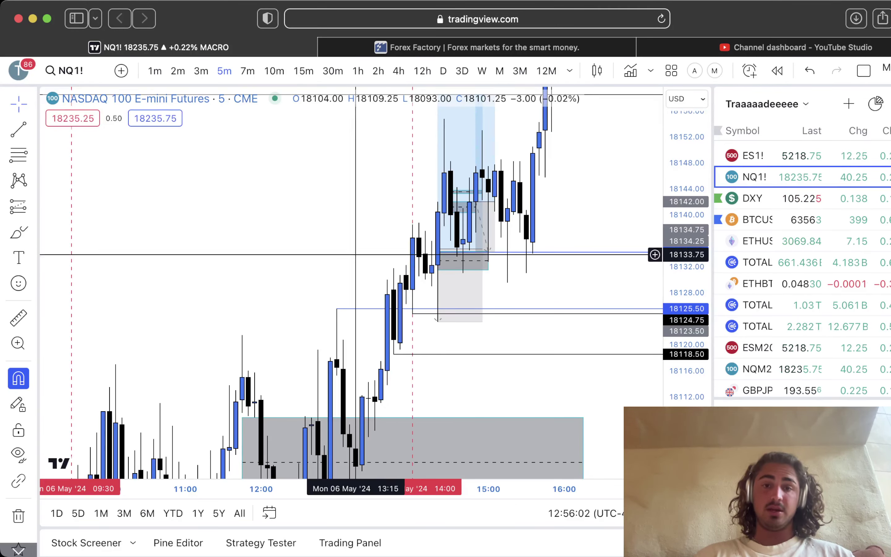
pyautogui.moveTo(349, 244); pyautogui.dragTo(372, 203)
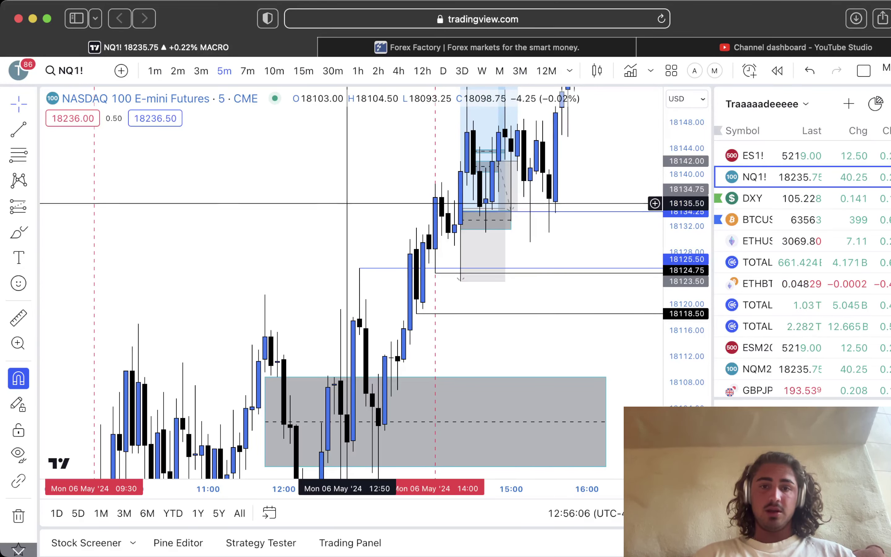
pyautogui.moveTo(359, 267); pyautogui.dragTo(328, 148)
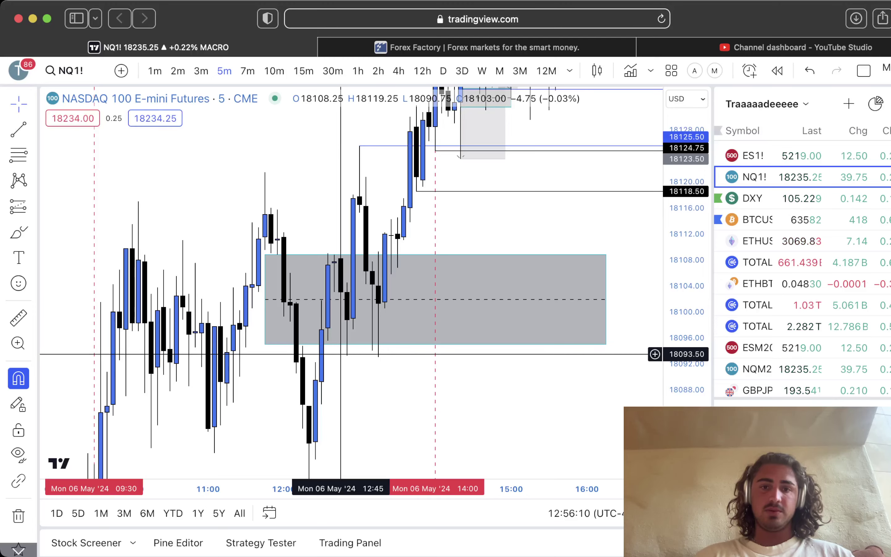
pyautogui.moveTo(315, 145); pyautogui.dragTo(316, 267)
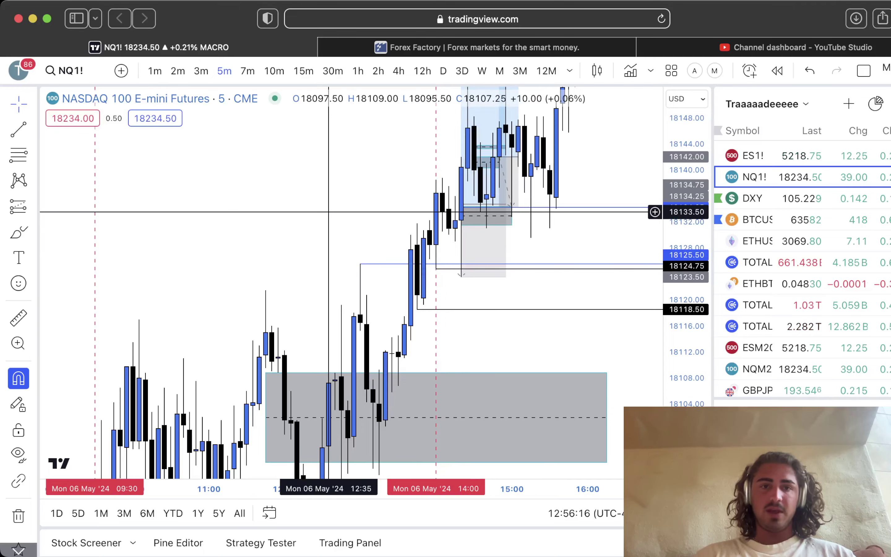
# Switch to the 1-minute timeframe and inspect the long position and the levels below it after the 14:00 line
pyautogui.click(154, 71)
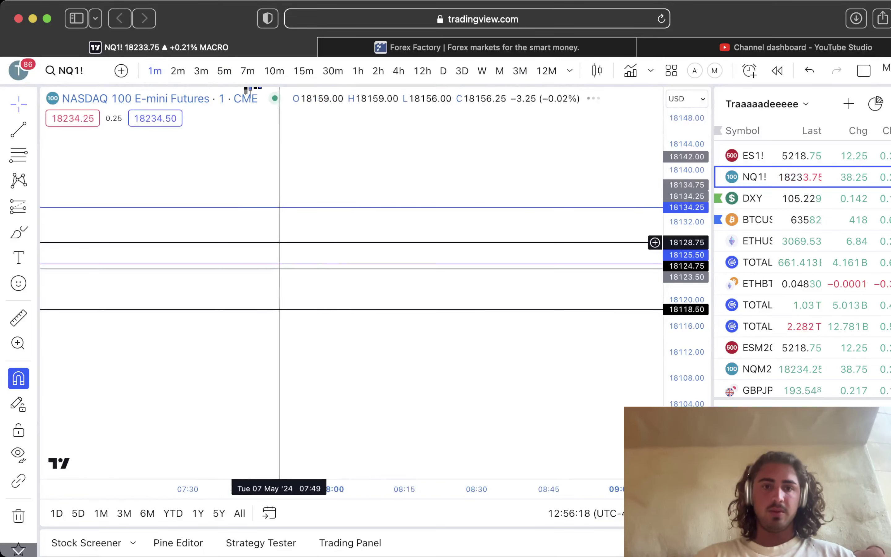
pyautogui.moveTo(234, 227); pyautogui.dragTo(480, 227)
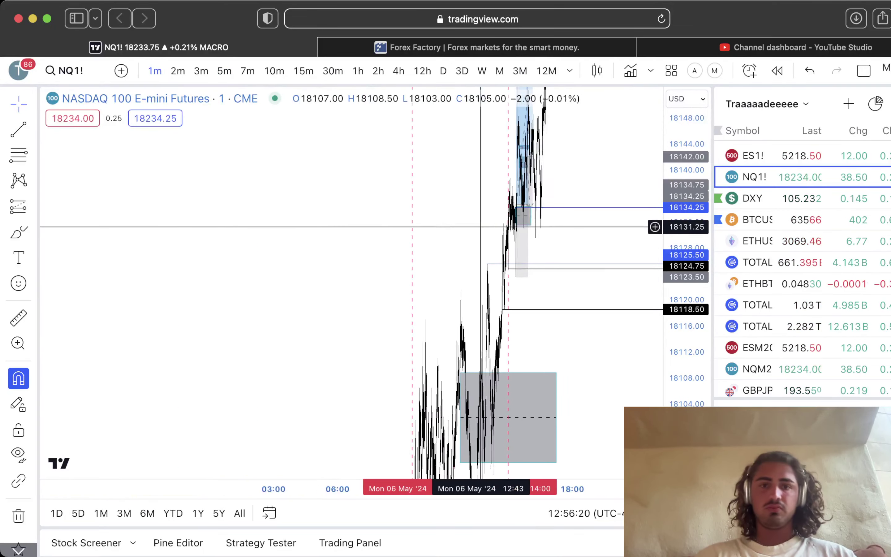
pyautogui.scroll(5, 463, 227)
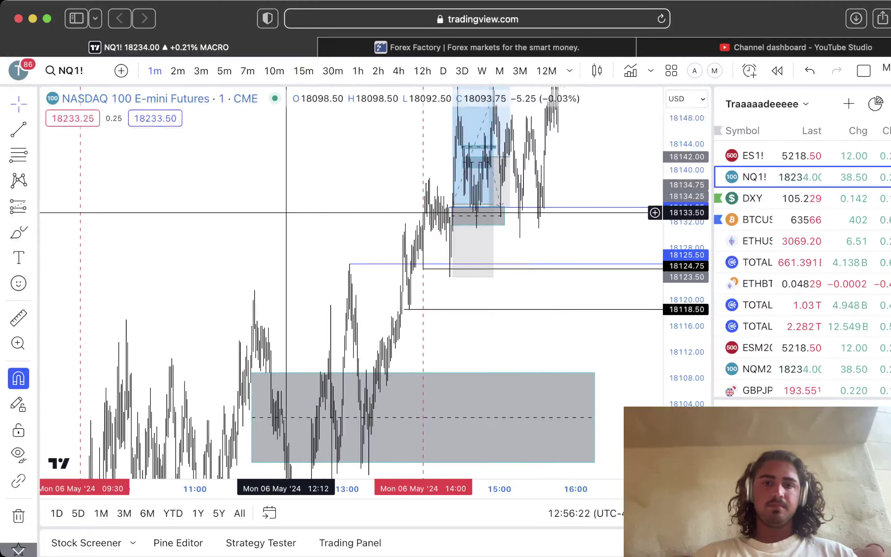
pyautogui.scroll(5, 513, 213)
pyautogui.moveTo(567, 205); pyautogui.dragTo(346, 231)
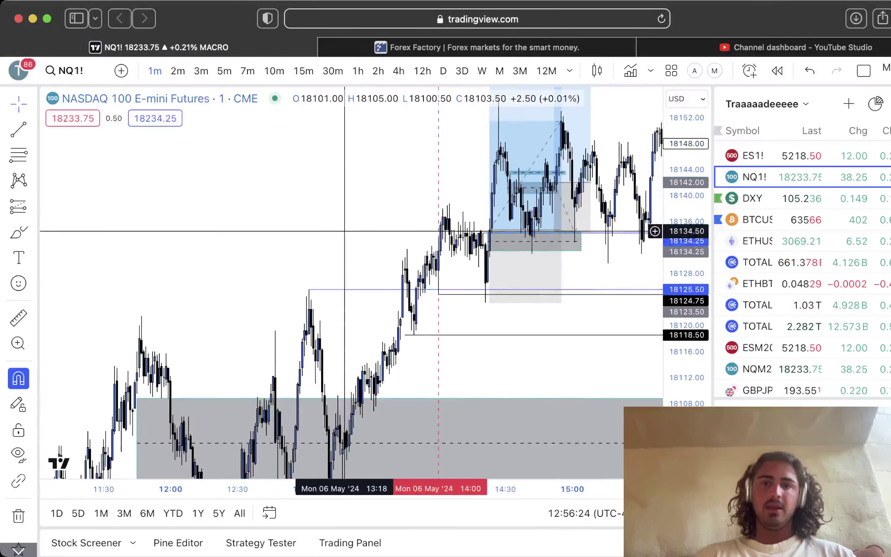
pyautogui.scroll(4, 343, 231)
pyautogui.scroll(1, 652, 338)
pyautogui.moveTo(685, 338); pyautogui.dragTo(686, 221)
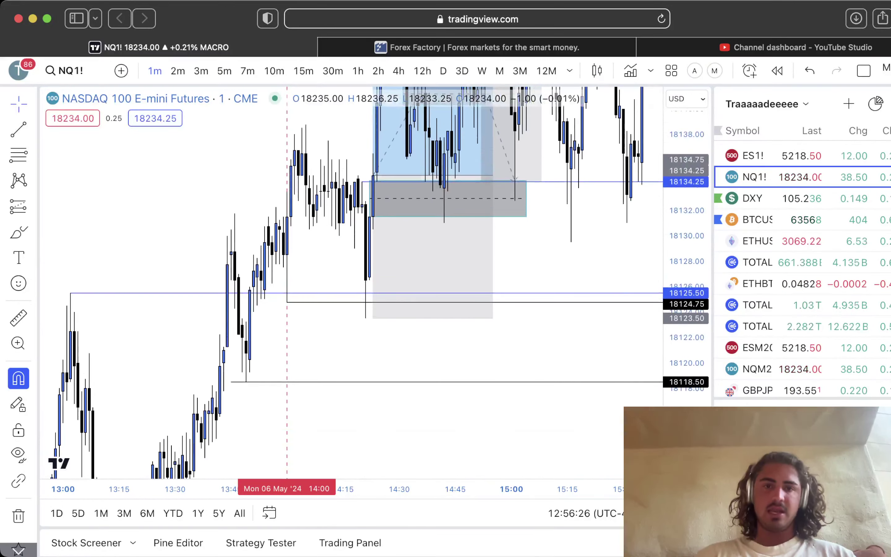
# Examine the 1-minute candles between the 14:00 line and the long position's entry, above the 18124.75 and 18125.50 levels
pyautogui.moveTo(560, 254); pyautogui.dragTo(624, 261)
pyautogui.moveTo(377, 260); pyautogui.dragTo(360, 267)
pyautogui.scroll(1, 412, 259)
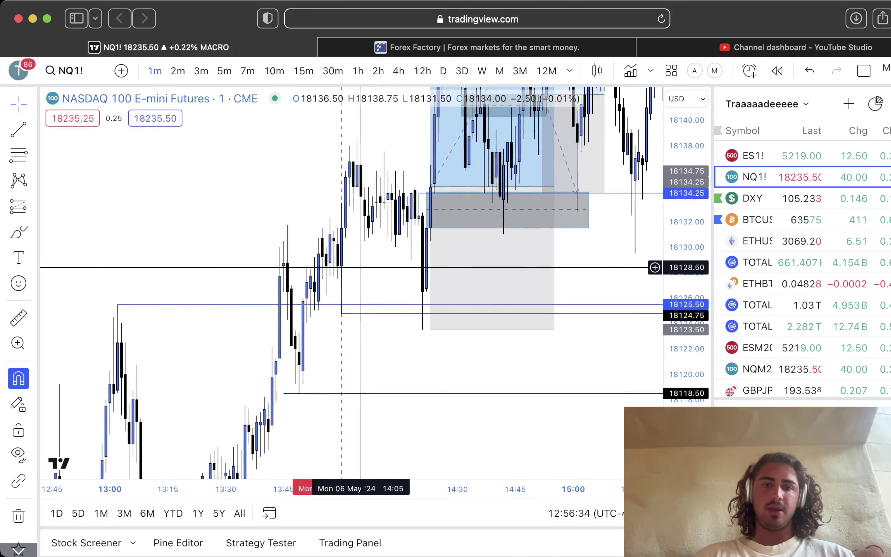
pyautogui.moveTo(349, 302); pyautogui.dragTo(344, 311)
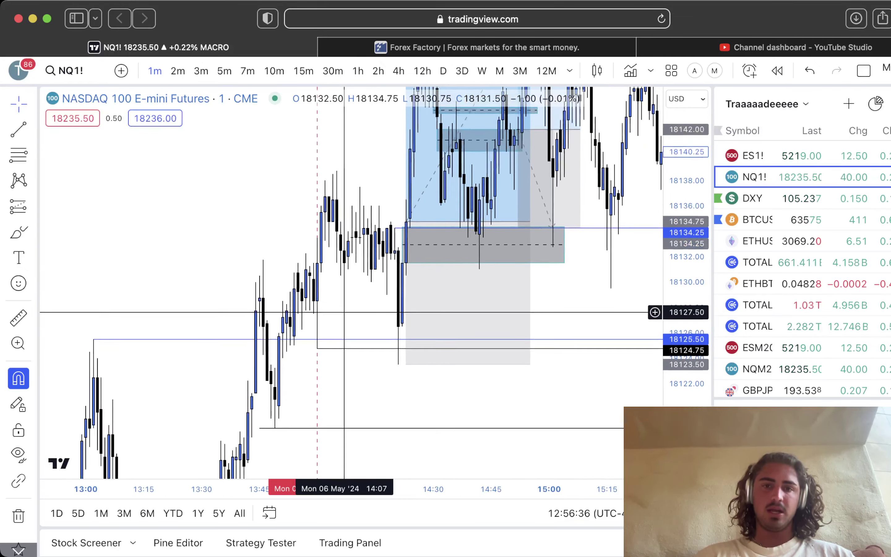
pyautogui.scroll(2, 352, 311)
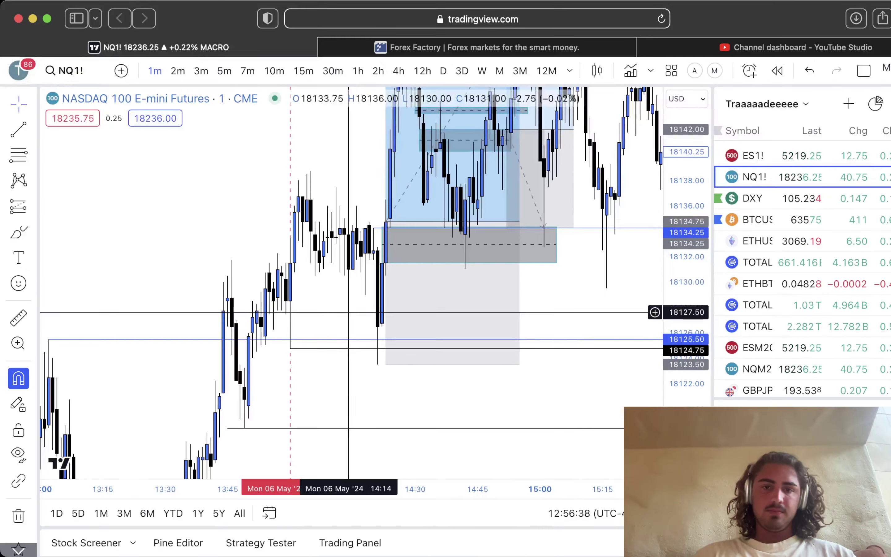
pyautogui.moveTo(335, 312); pyautogui.dragTo(356, 316)
pyautogui.scroll(2, 357, 315)
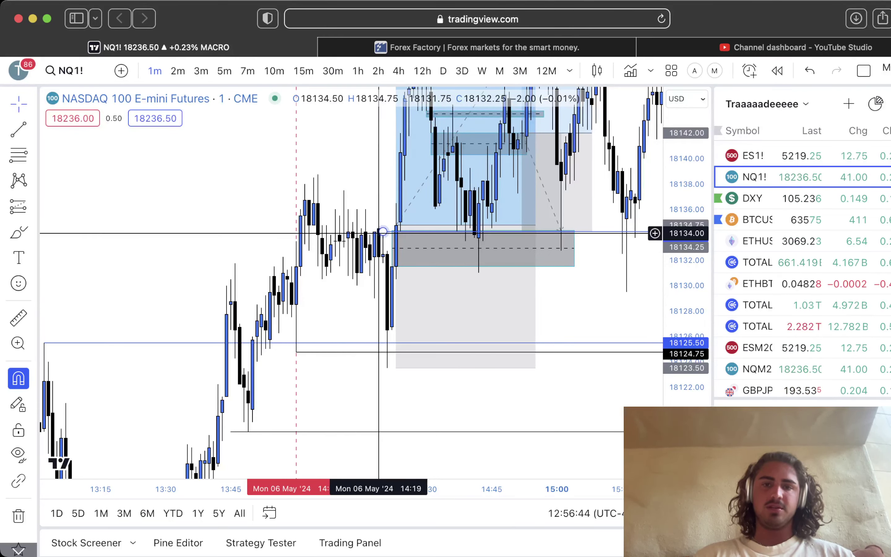
# Change the colour of the blue horizontal ray at 18134.25 to red
pyautogui.click(383, 232)
pyautogui.click(534, 108)
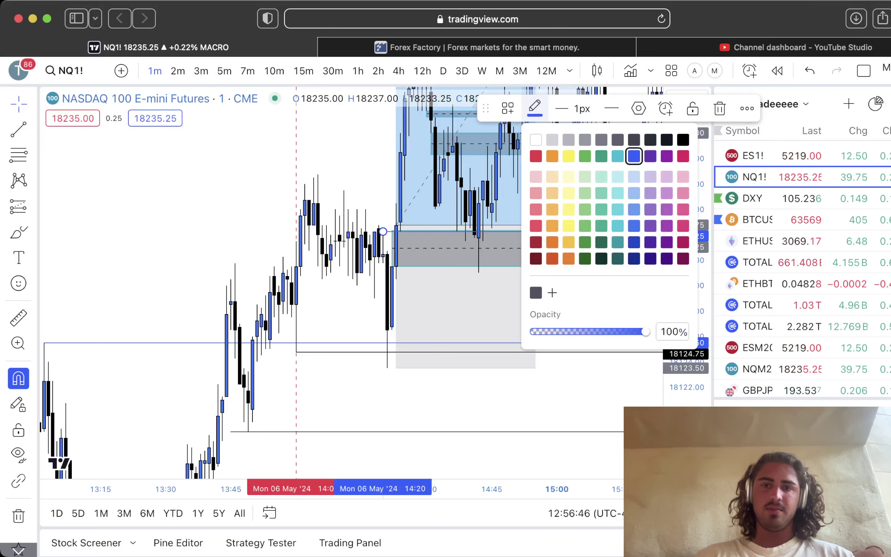
pyautogui.click(536, 156)
pyautogui.click(357, 189)
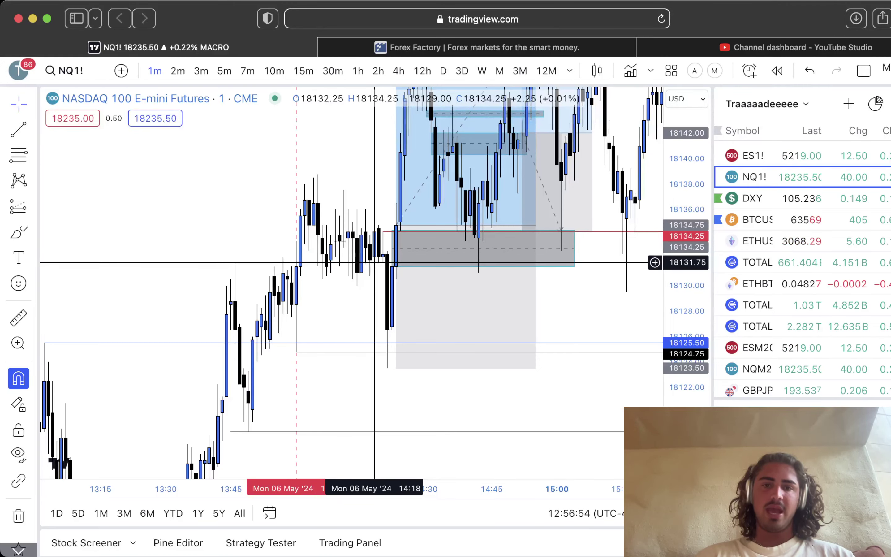
pyautogui.scroll(5, 507, 243)
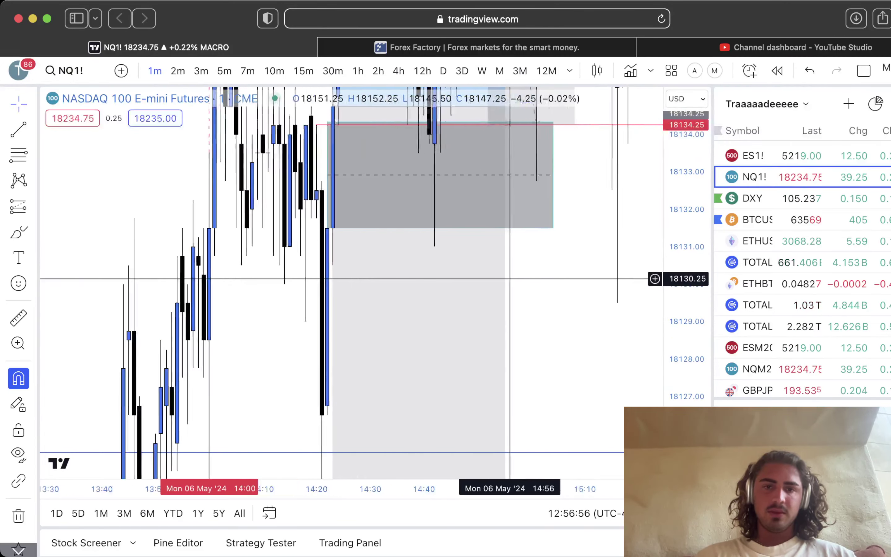
pyautogui.click(305, 173)
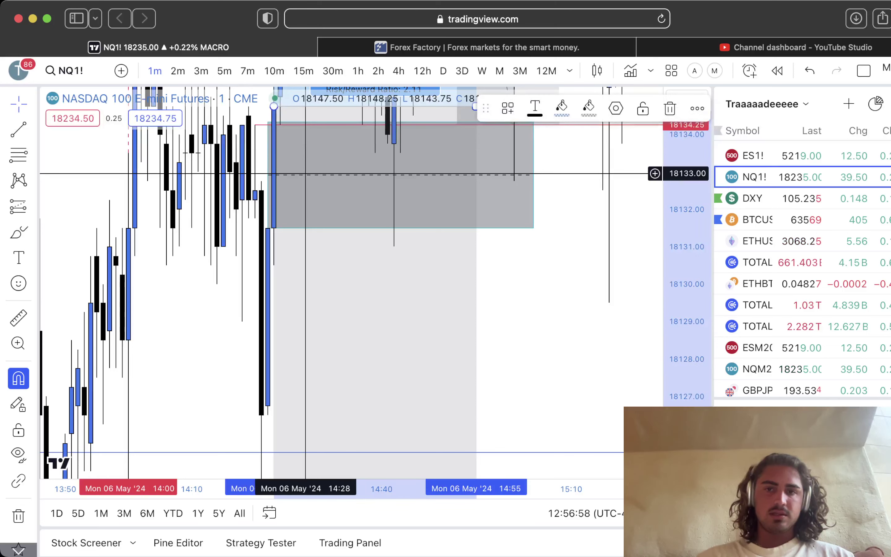
pyautogui.press('BackSpace')
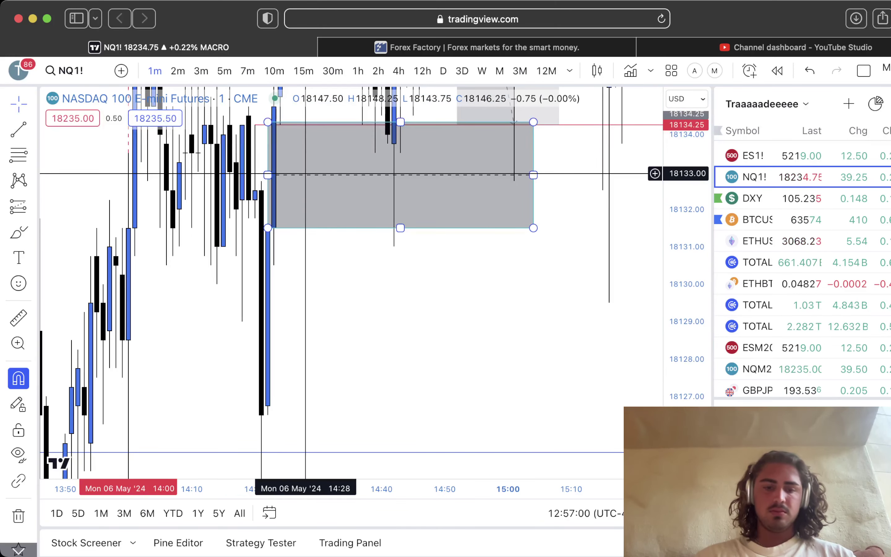
pyautogui.press('super+z')
# Delete the grey rectangle zone just below the red 18134.25 line
pyautogui.click(527, 174)
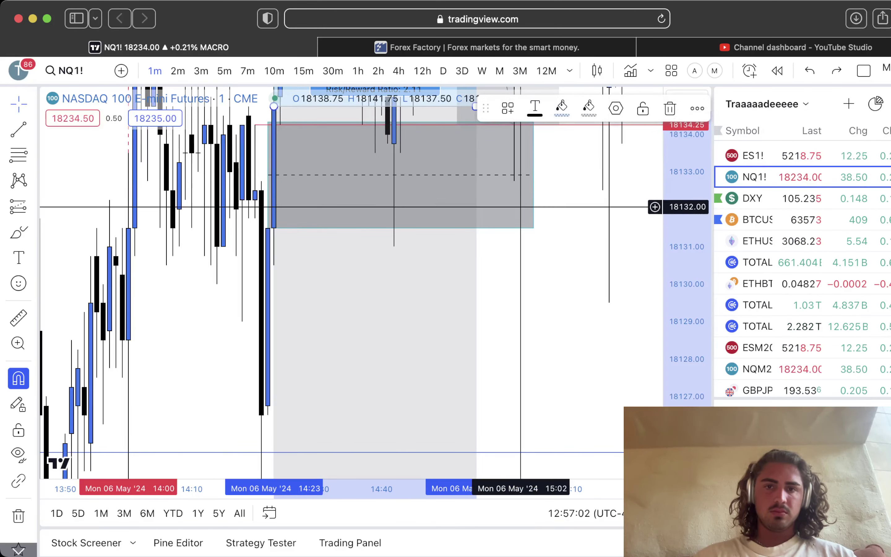
pyautogui.press('Delete')
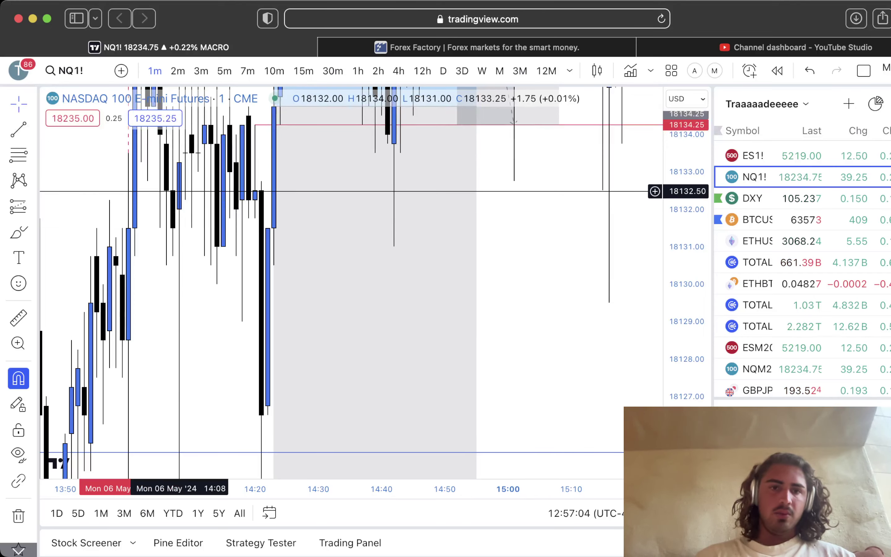
# Draw a thin rectangle from 18131.75 to 18131.50 between 14:20 and 14:57, and remove it again
pyautogui.click(33, 232)
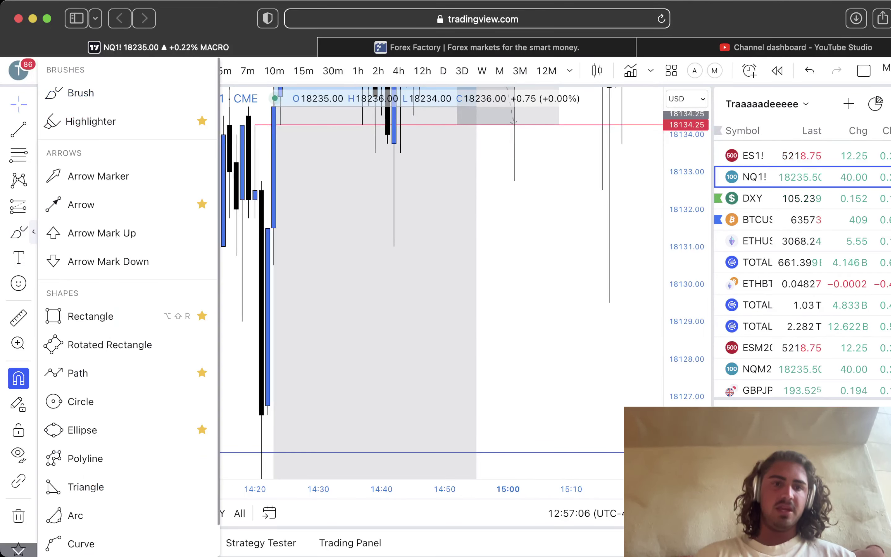
pyautogui.click(89, 315)
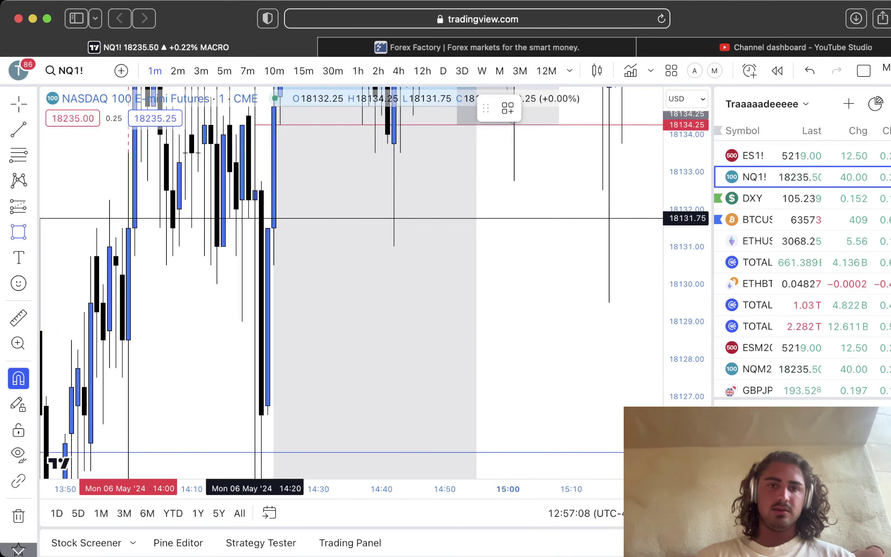
pyautogui.moveTo(254, 219); pyautogui.dragTo(489, 228)
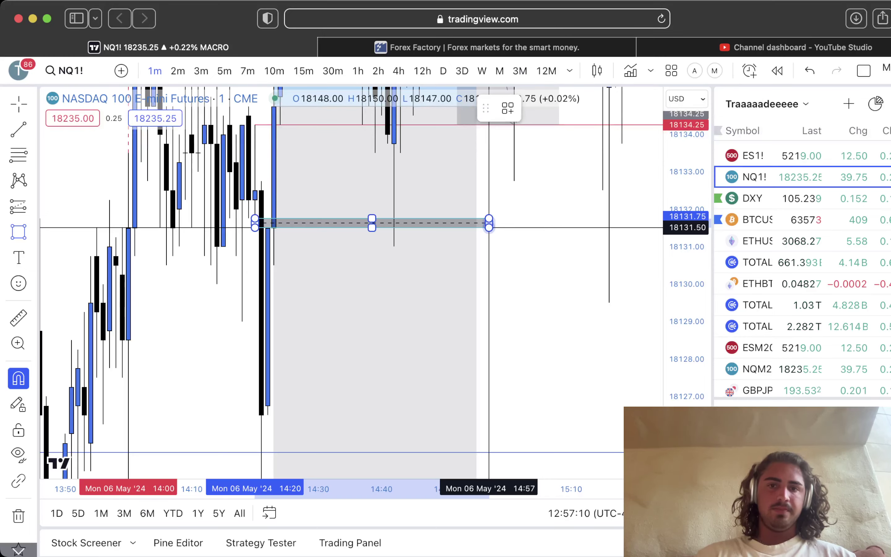
pyautogui.moveTo(539, 276); pyautogui.dragTo(597, 286)
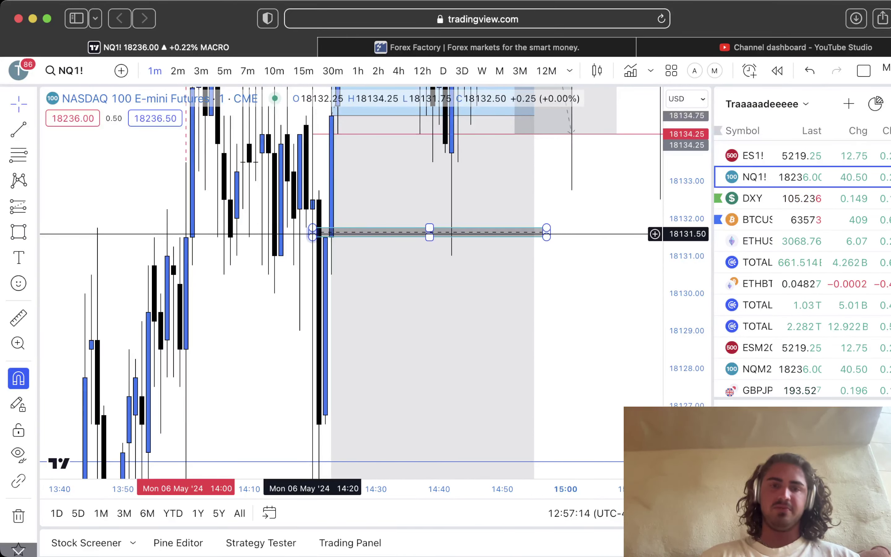
pyautogui.click(319, 233)
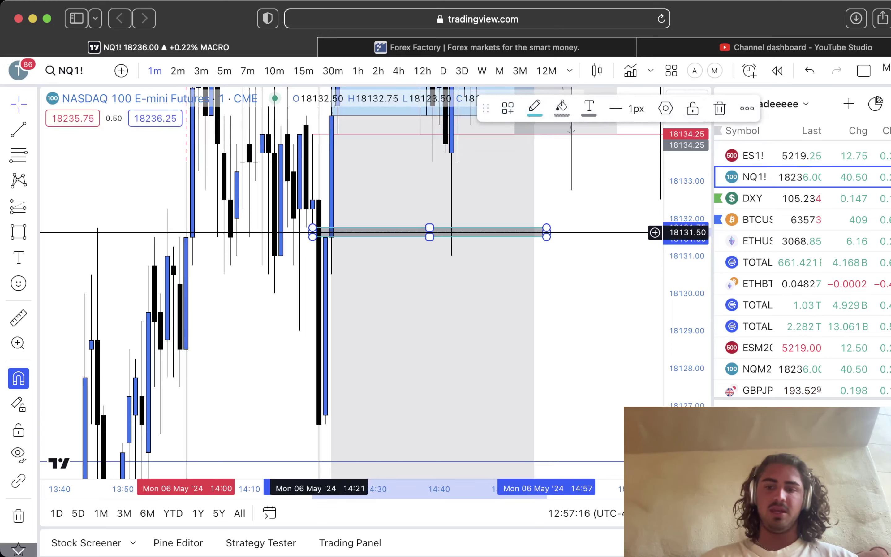
pyautogui.press('BackSpace')
# Examine the 1-minute candles around the red 18134.25 line and the long position's entry and stop area
pyautogui.moveTo(268, 329); pyautogui.dragTo(298, 329)
pyautogui.hscroll(-2, 299, 329)
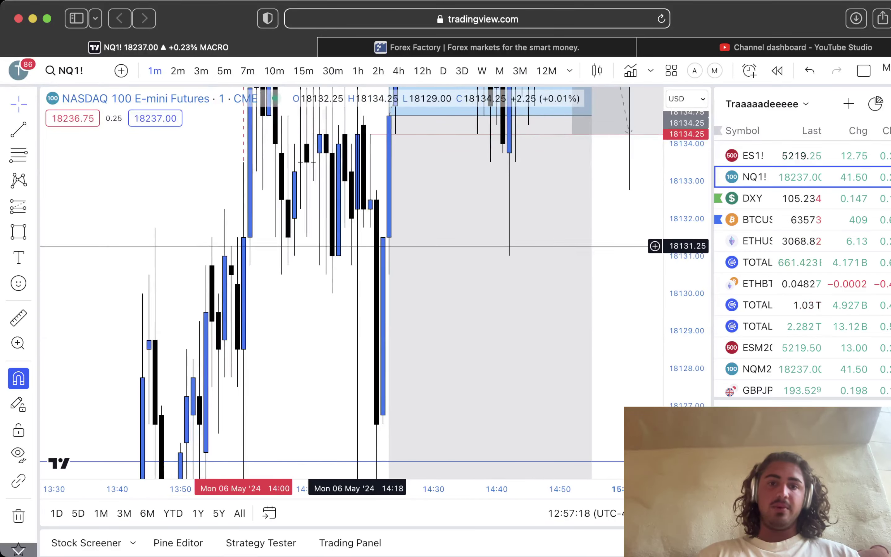
pyautogui.hscroll(2, 306, 341)
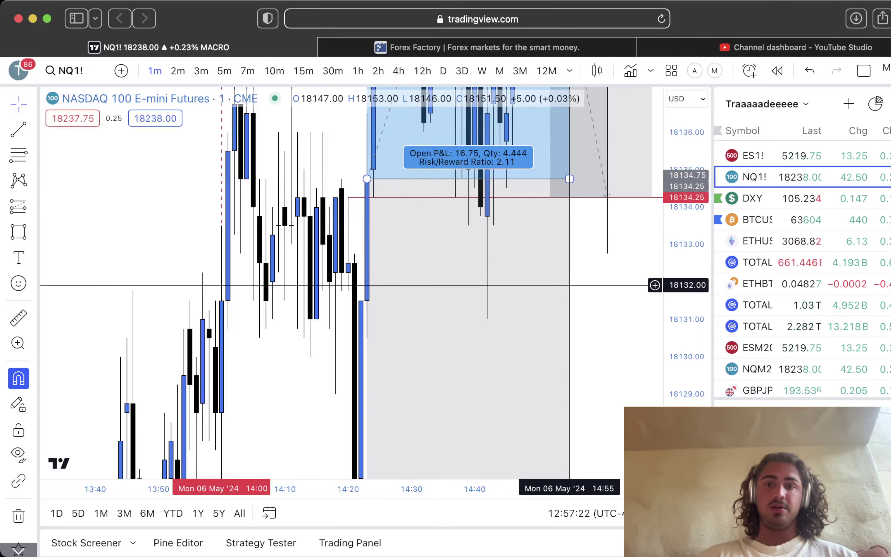
pyautogui.hscroll(3, 534, 342)
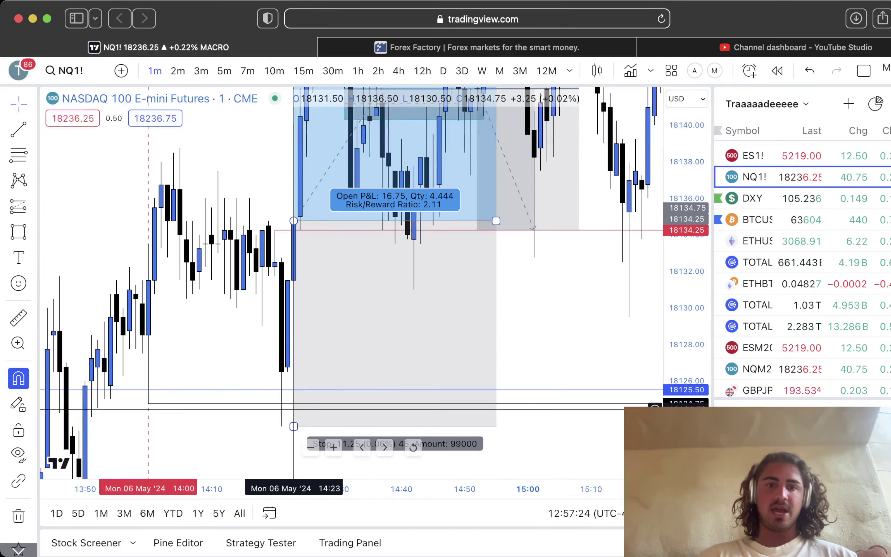
# Examine the 1-minute candles around the 14:22 long position and the price action that follows it up to about 15:45
pyautogui.hscroll(-2, 292, 328)
pyautogui.scroll(-4, 293, 328)
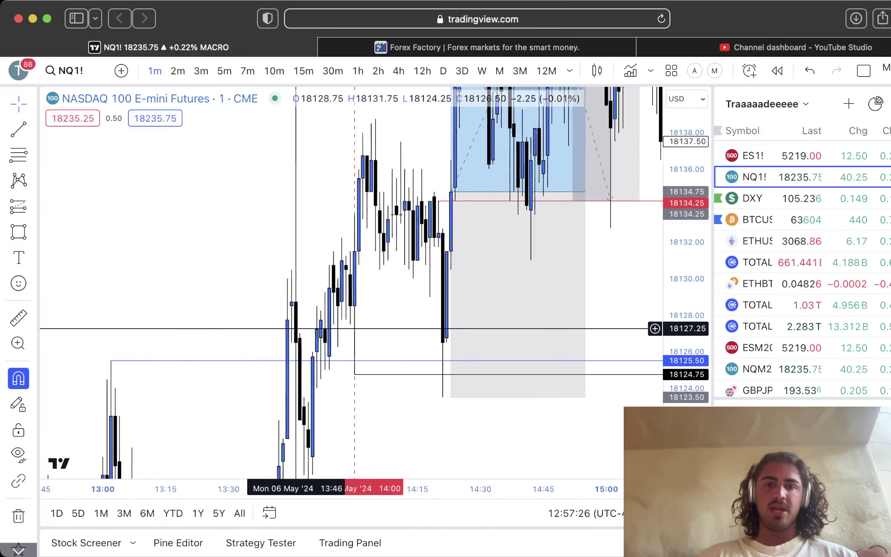
pyautogui.moveTo(685, 302); pyautogui.dragTo(686, 435)
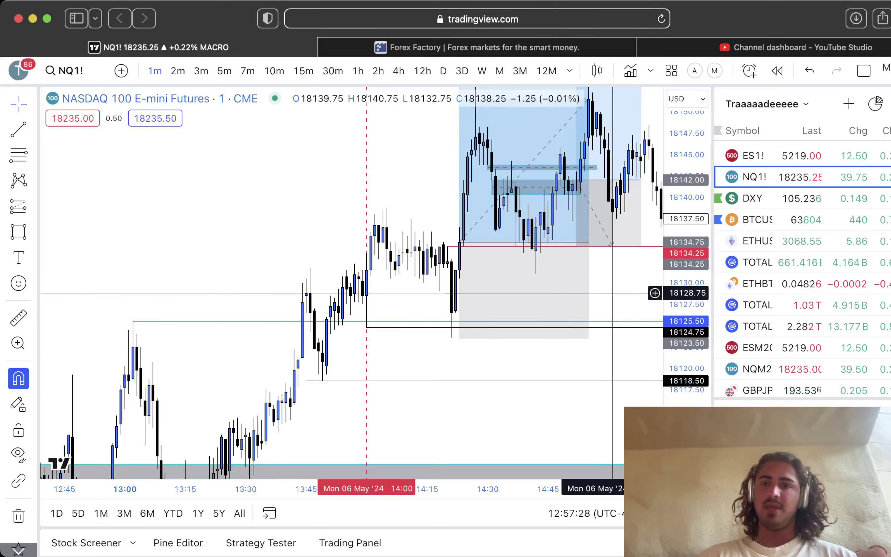
pyautogui.hscroll(3, 635, 281)
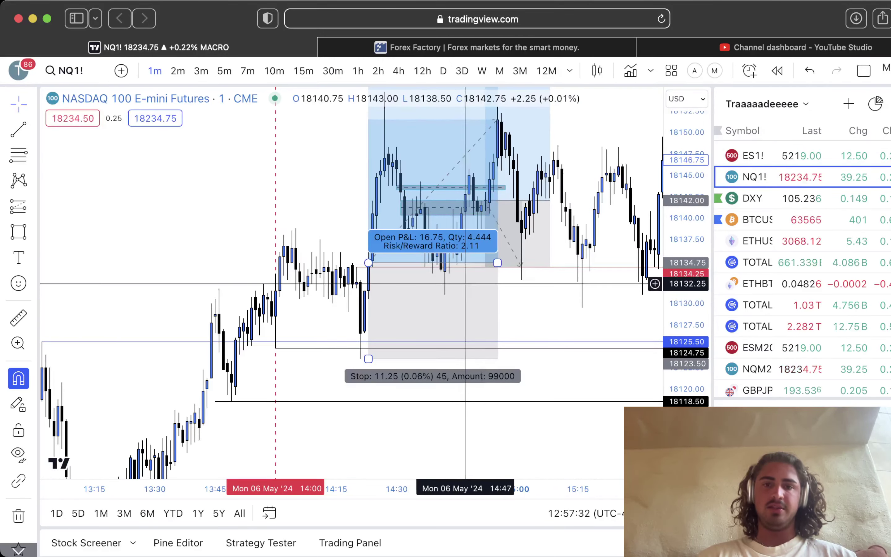
pyautogui.hscroll(3, 465, 310)
pyautogui.hscroll(-2, 466, 325)
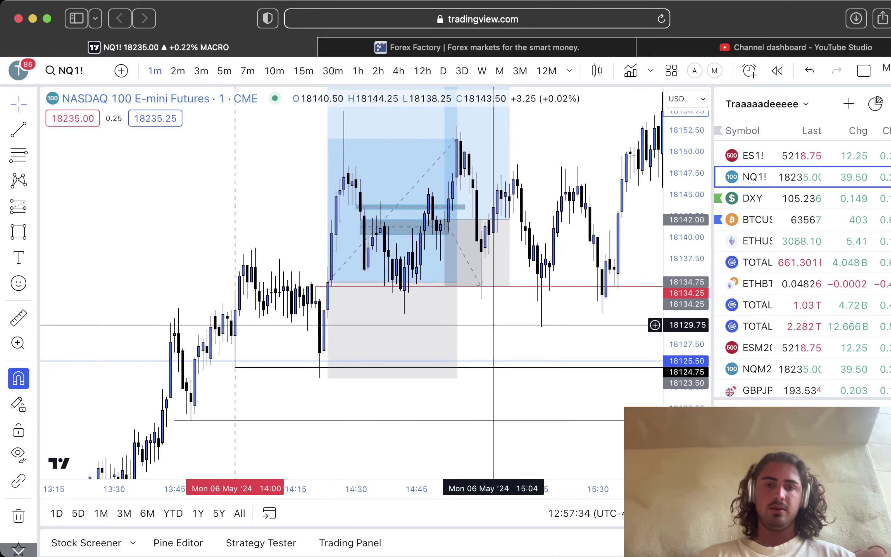
pyautogui.moveTo(523, 324); pyautogui.dragTo(499, 345)
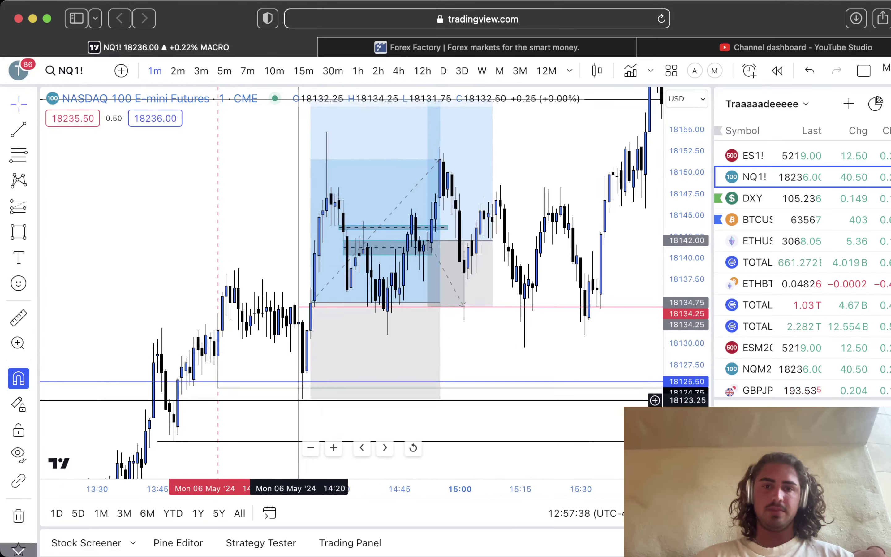
pyautogui.moveTo(480, 346); pyautogui.dragTo(424, 365)
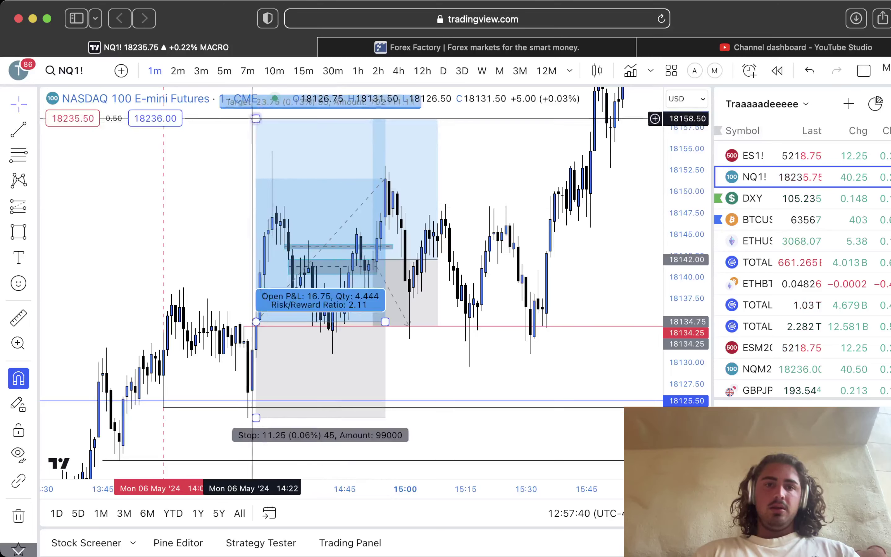
# Check the NASDAQ chart on the 1-hour timeframe around the 18158.50 level in mid-April
pyautogui.click(358, 71)
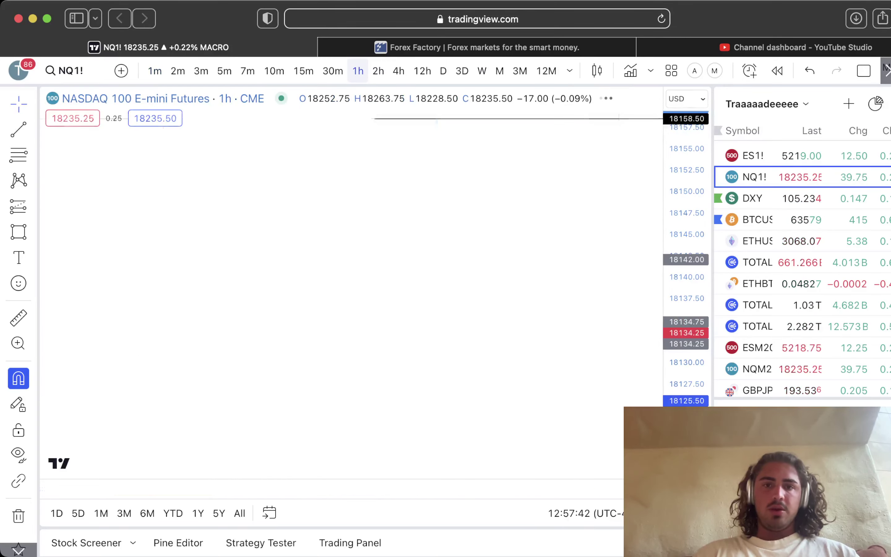
pyautogui.moveTo(686, 220); pyautogui.dragTo(686, 442)
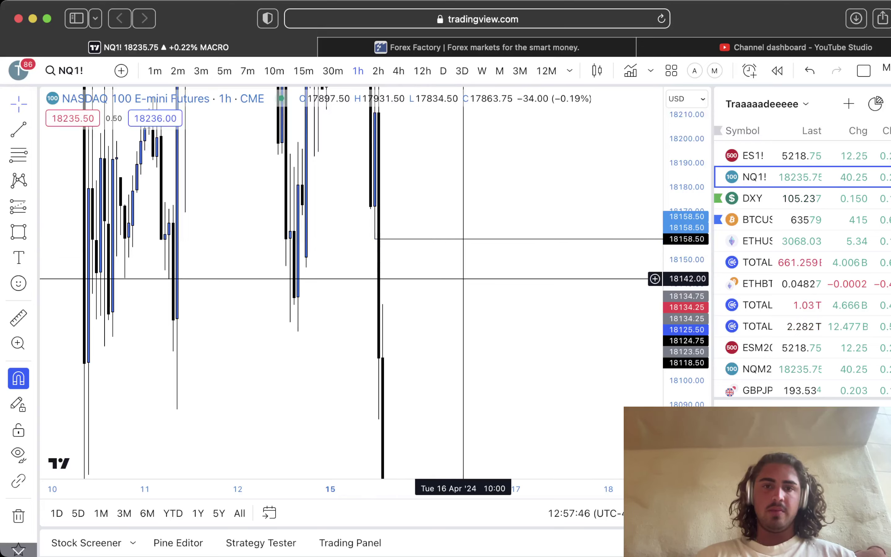
pyautogui.hscroll(10, 463, 278)
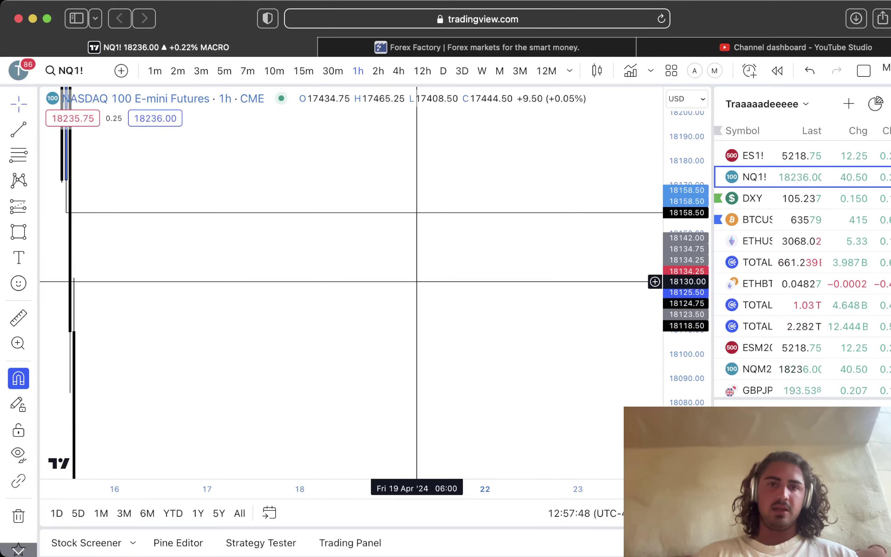
# Return to the 1-minute timeframe and go back to the 6 May trade after 14:00
pyautogui.click(154, 71)
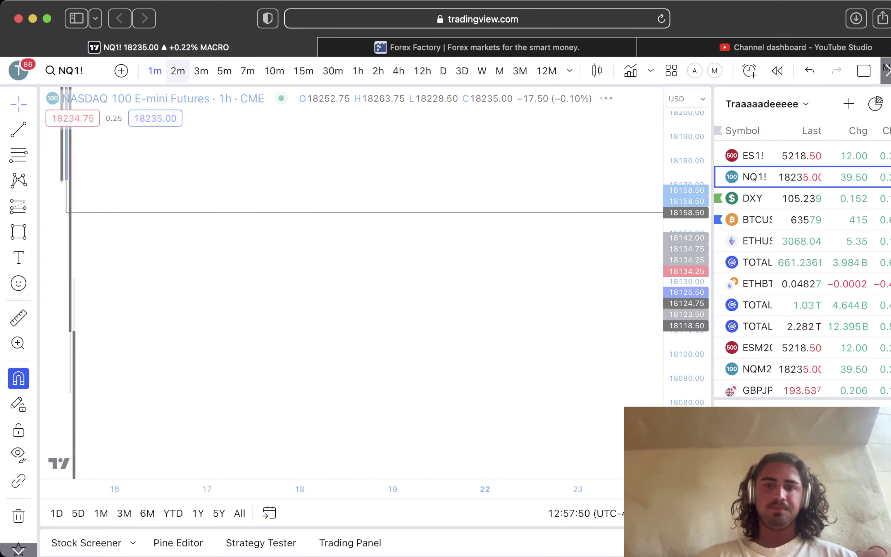
pyautogui.hscroll(-15, 405, 239)
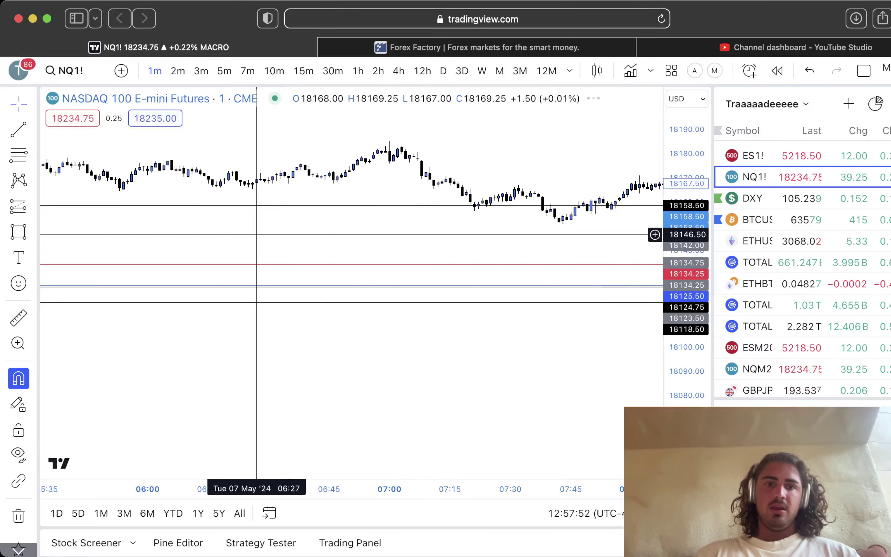
pyautogui.hscroll(-15, 241, 229)
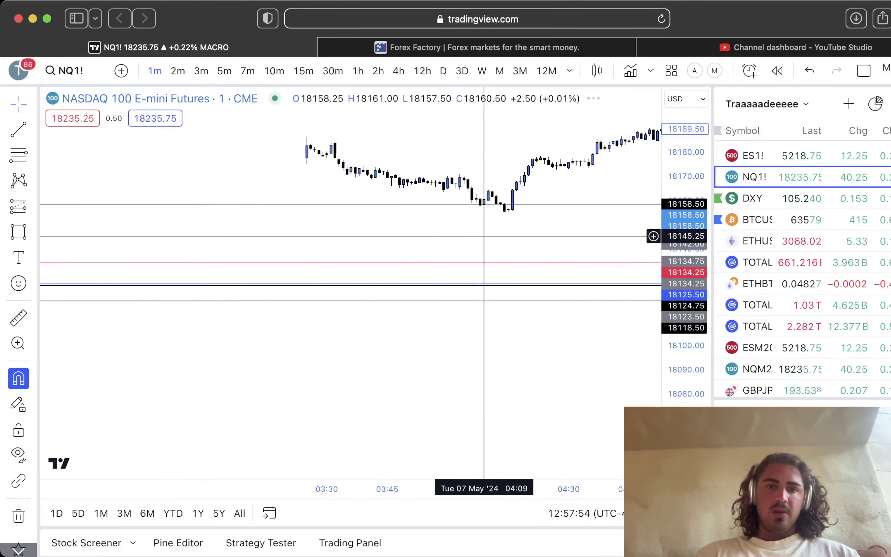
pyautogui.hscroll(-15, 184, 236)
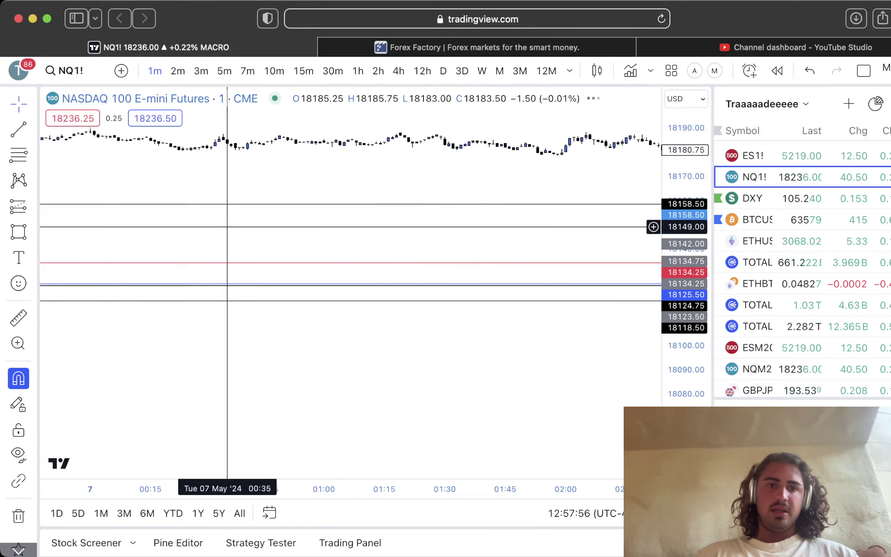
pyautogui.hscroll(-15, 472, 225)
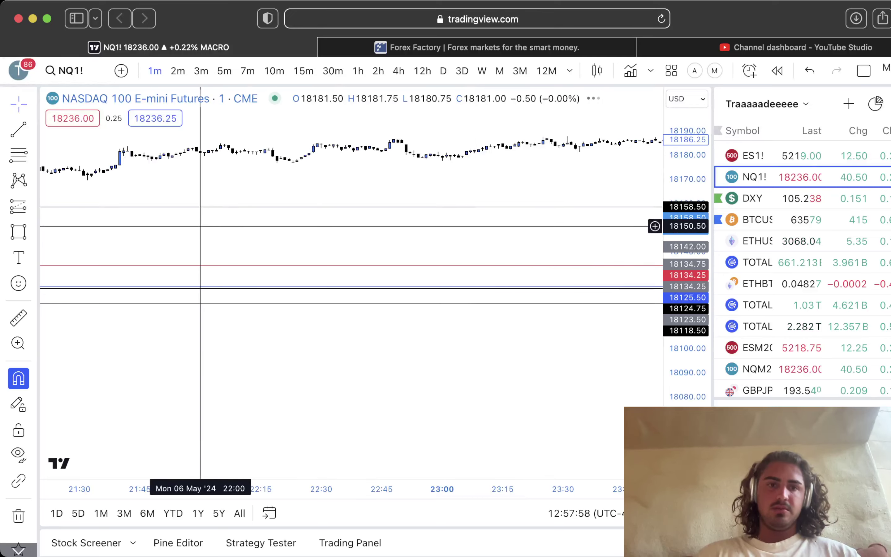
pyautogui.hscroll(-15, 199, 230)
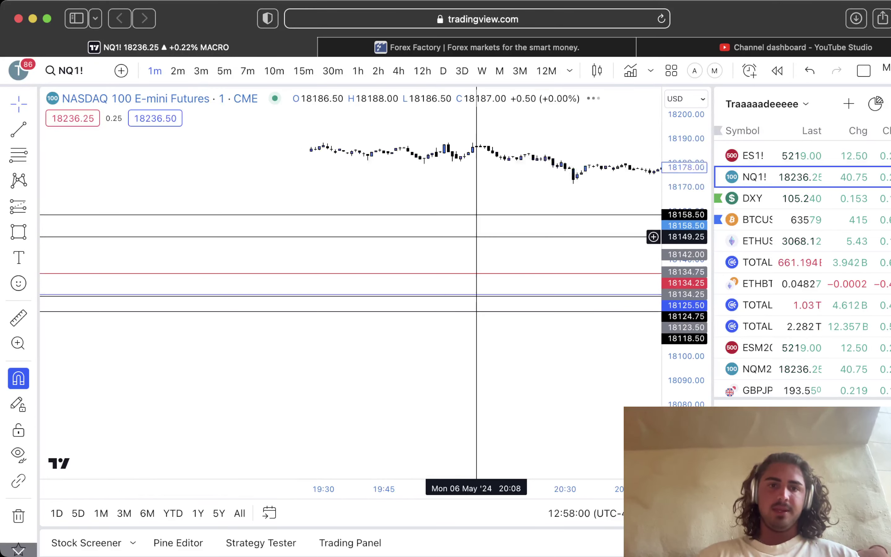
pyautogui.hscroll(-12, 196, 243)
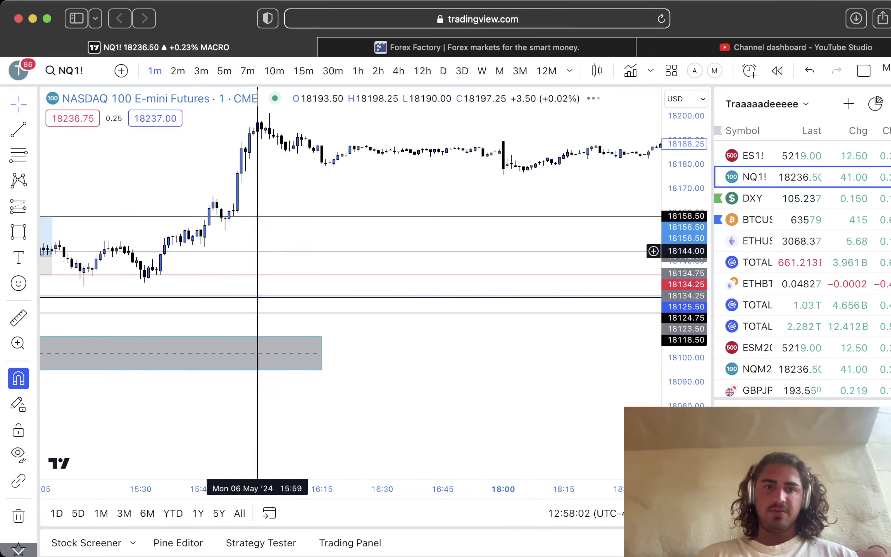
pyautogui.hscroll(-8, 282, 232)
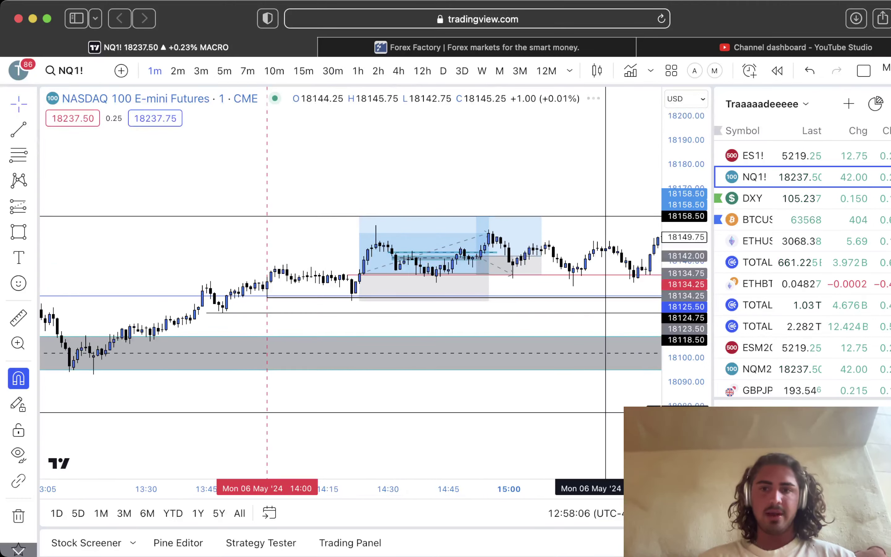
# Shorten the first long position, with its entry at 18134.75, so that it ends at about 14:37
pyautogui.moveTo(685, 464); pyautogui.dragTo(685, 264)
pyautogui.moveTo(560, 266); pyautogui.dragTo(457, 360)
pyautogui.hscroll(-3, 441, 330)
pyautogui.click(378, 276)
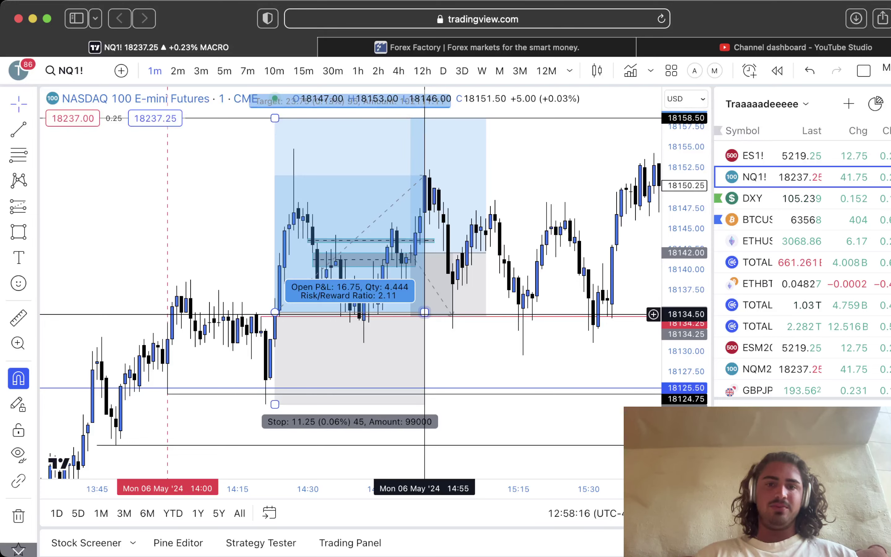
pyautogui.moveTo(424, 313); pyautogui.dragTo(341, 313)
pyautogui.click(392, 357)
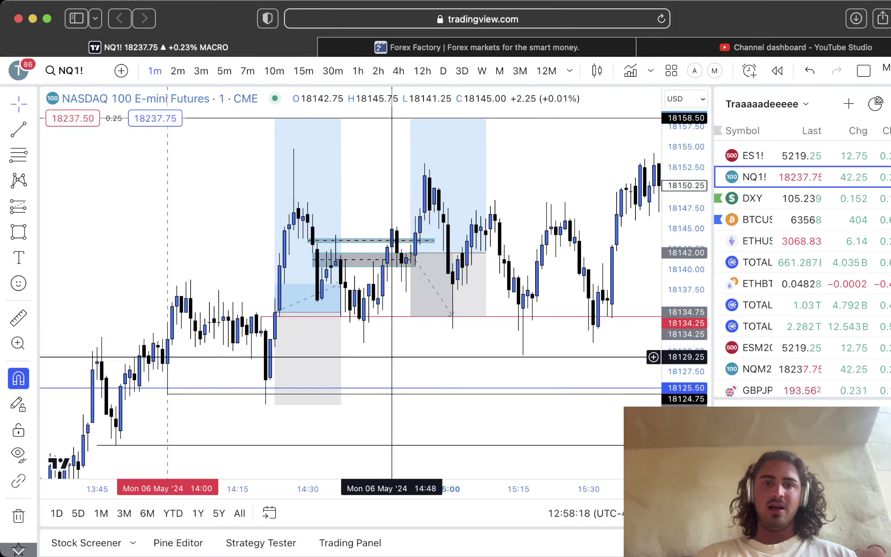
# Draw a Gann Box from the 14:45 low at 18134.50 to the 14:48 high at 18145.75, and extend it to 15:04
pyautogui.hscroll(-5, 392, 356)
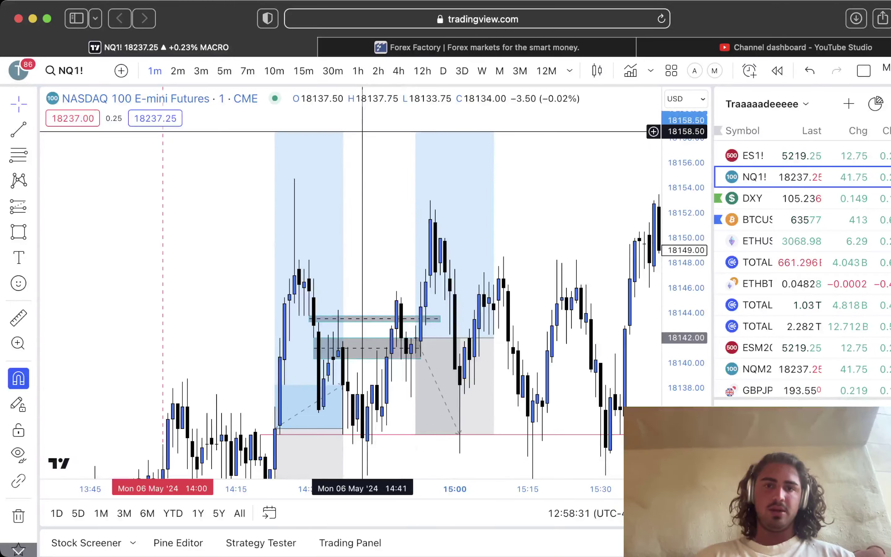
pyautogui.moveTo(367, 211); pyautogui.dragTo(448, 125)
pyautogui.scroll(4, 448, 125)
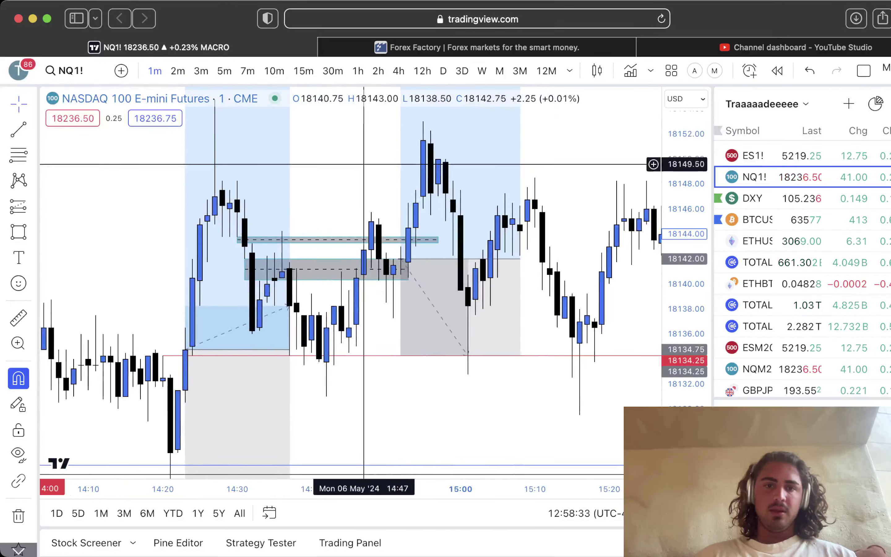
pyautogui.moveTo(349, 182); pyautogui.dragTo(418, 182)
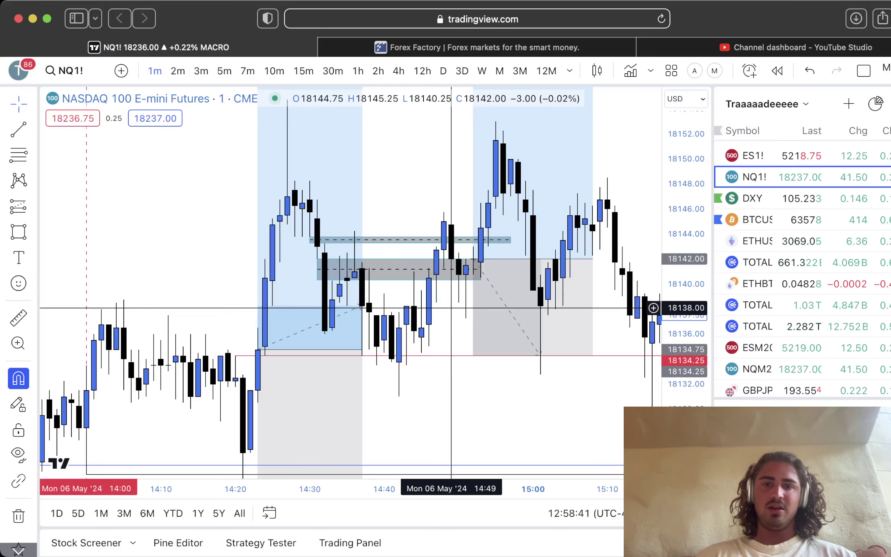
pyautogui.moveTo(443, 318); pyautogui.dragTo(430, 317)
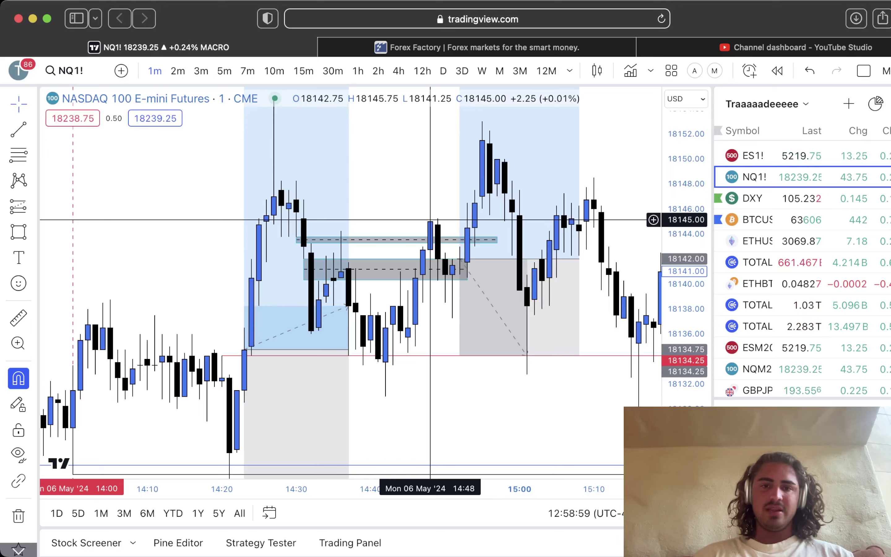
pyautogui.click(33, 155)
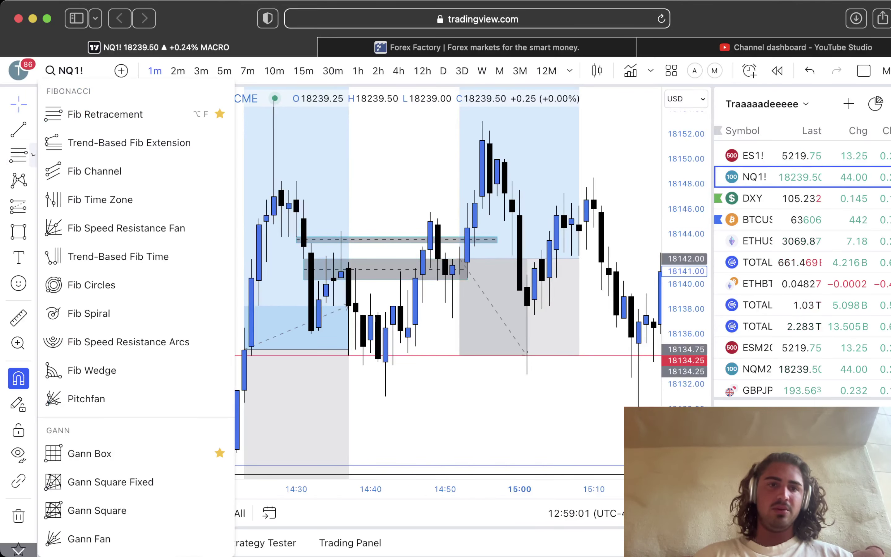
pyautogui.click(92, 453)
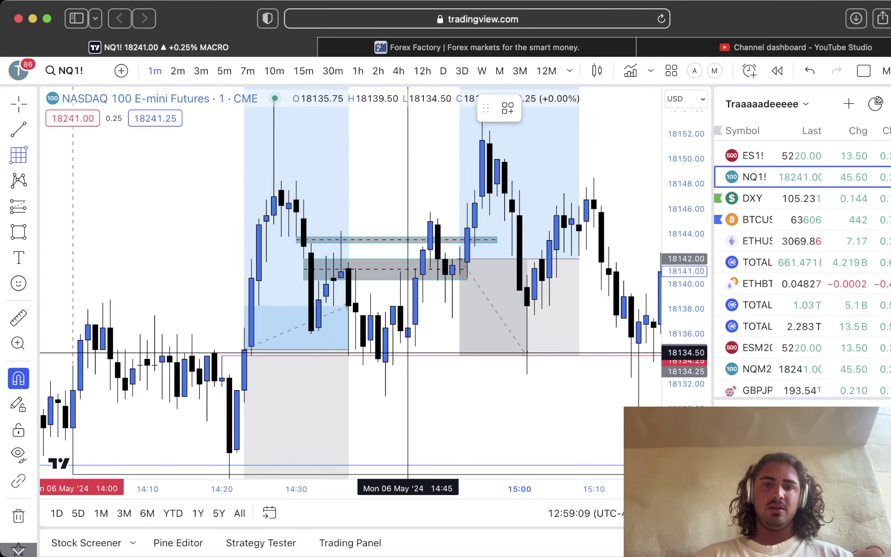
pyautogui.moveTo(407, 352)
pyautogui.mouseDown()
pyautogui.moveTo(576, 224)
pyautogui.moveTo(549, 206)
pyautogui.moveTo(409, 253)
pyautogui.moveTo(439, 219)
pyautogui.moveTo(431, 212)
pyautogui.mouseUp()
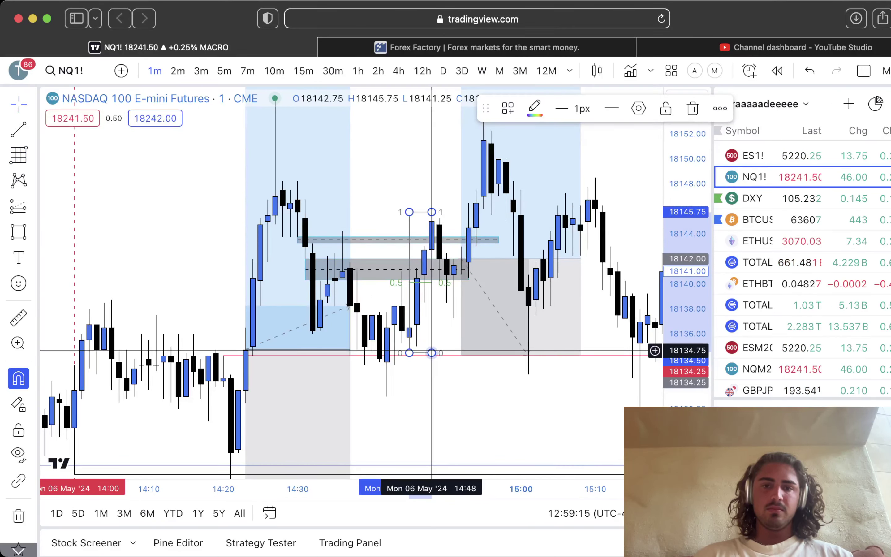
pyautogui.moveTo(432, 352); pyautogui.dragTo(550, 351)
pyautogui.click(424, 386)
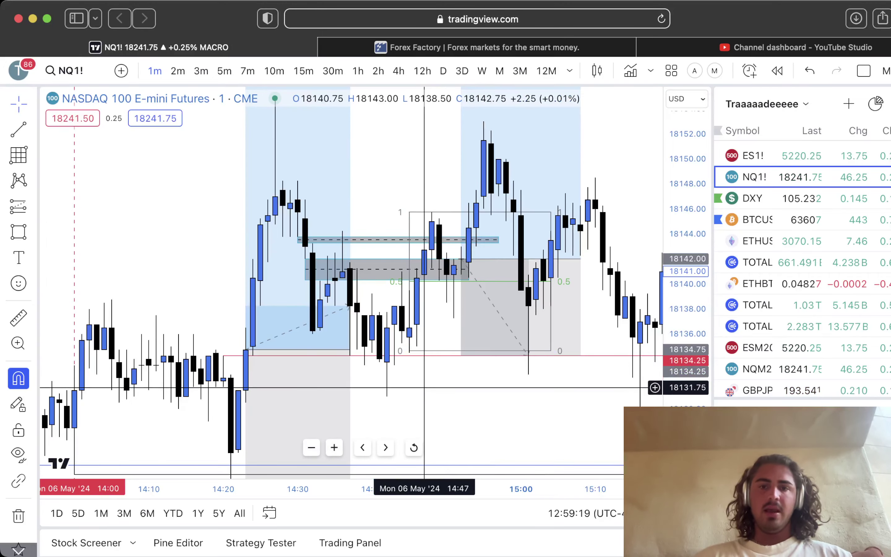
# Align the lower edge of the Gann Box with the 14:45 candle's low at 18134.50
pyautogui.moveTo(460, 385); pyautogui.dragTo(487, 385)
pyautogui.scroll(2, 456, 363)
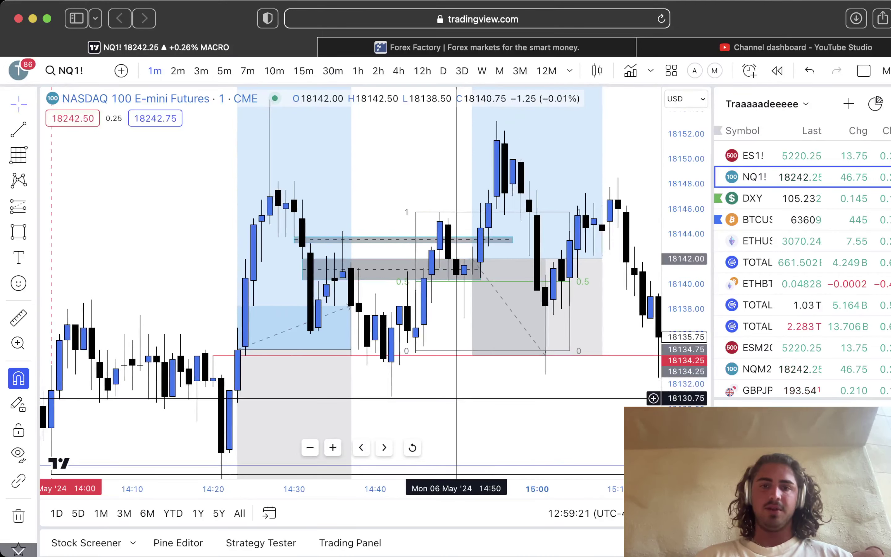
pyautogui.hscroll(2, 456, 363)
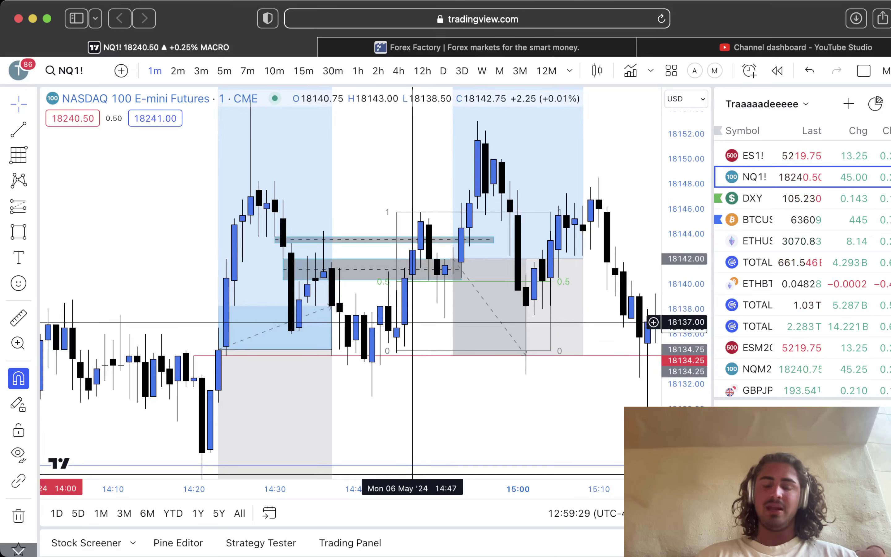
pyautogui.moveTo(420, 311); pyautogui.dragTo(408, 309)
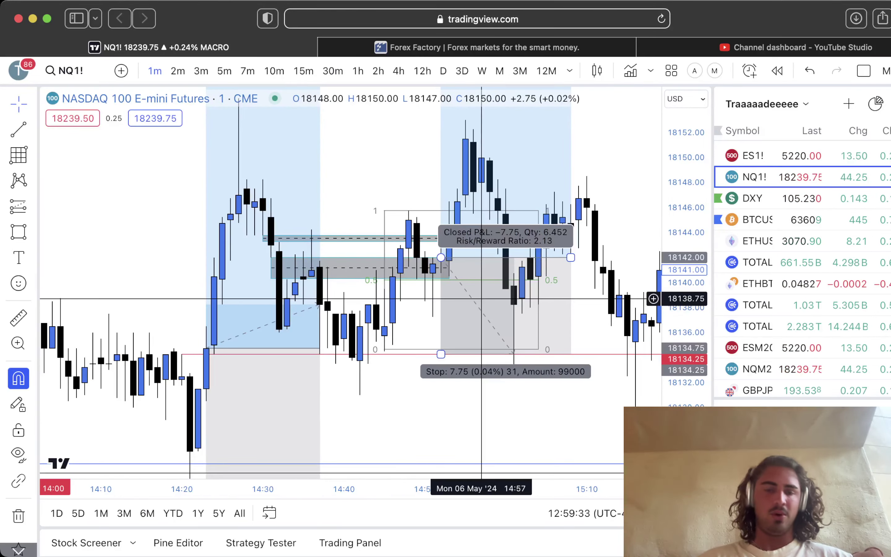
pyautogui.hscroll(-4, 437, 306)
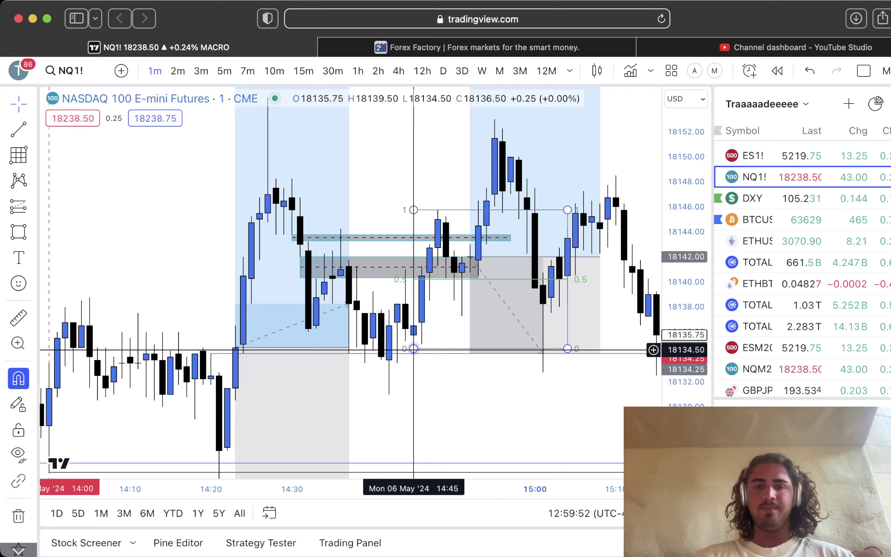
pyautogui.click(413, 349)
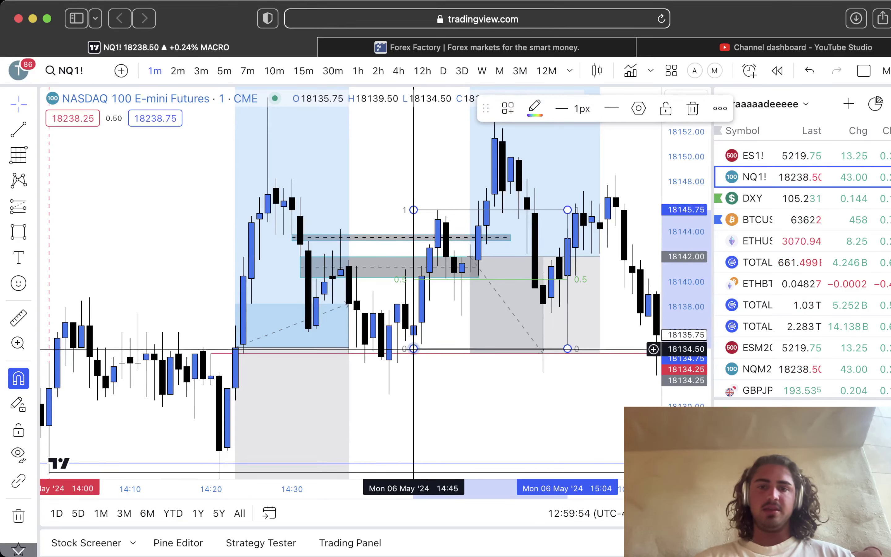
pyautogui.click(413, 346)
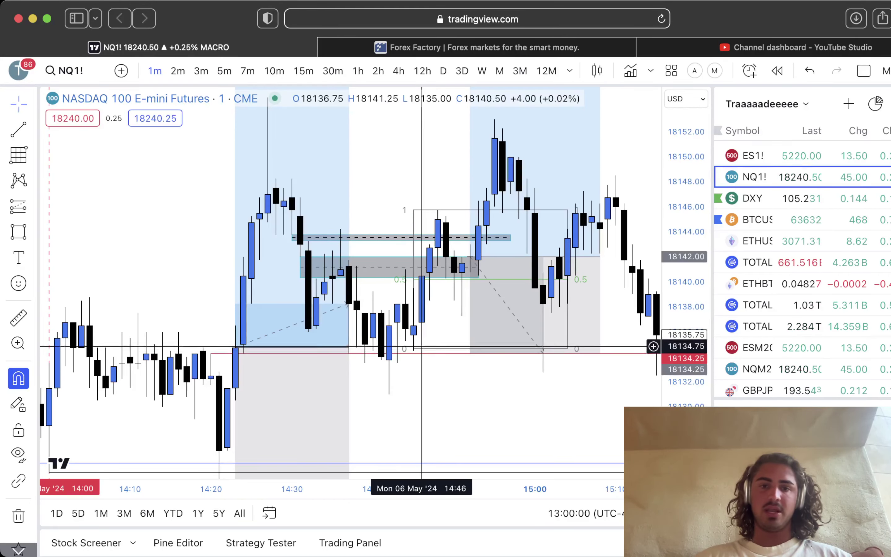
pyautogui.click(413, 350)
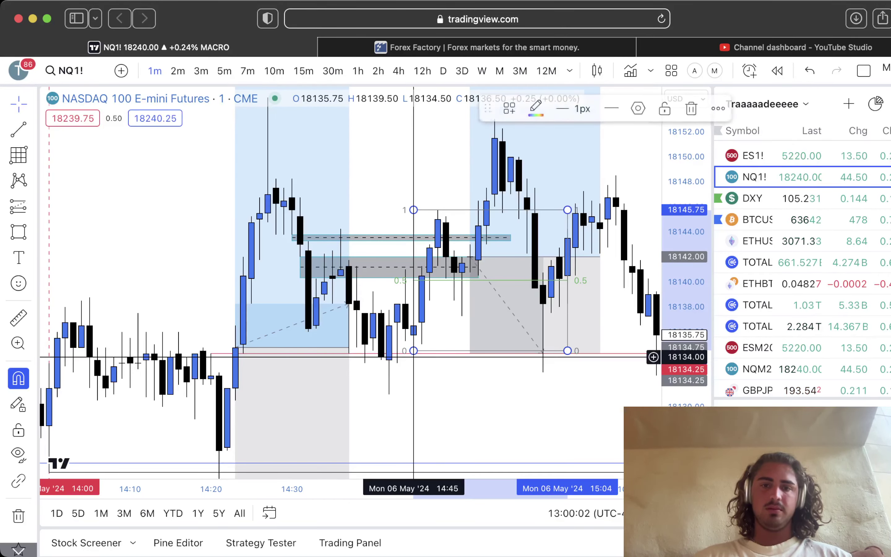
pyautogui.click(438, 324)
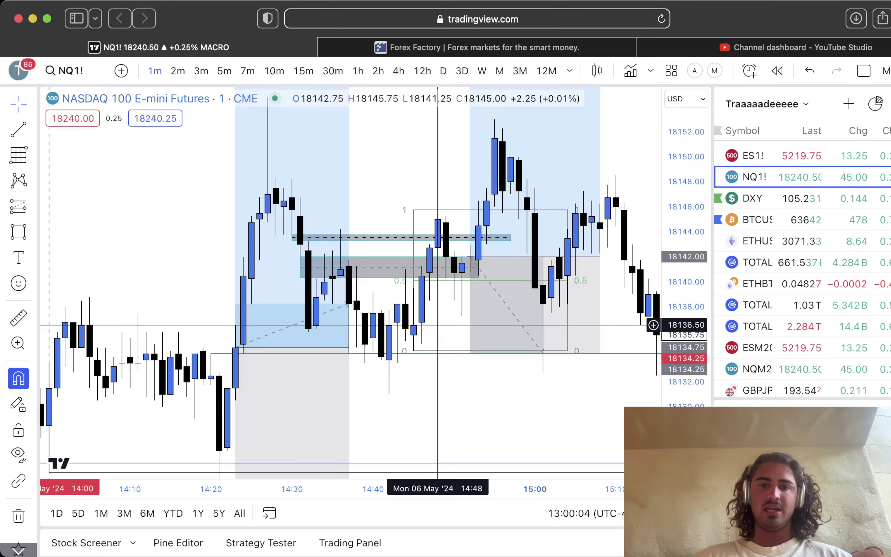
# Examine the second long position against the Gann Box's 0.5 level and the price action following its entry
pyautogui.moveTo(429, 325); pyautogui.dragTo(389, 339)
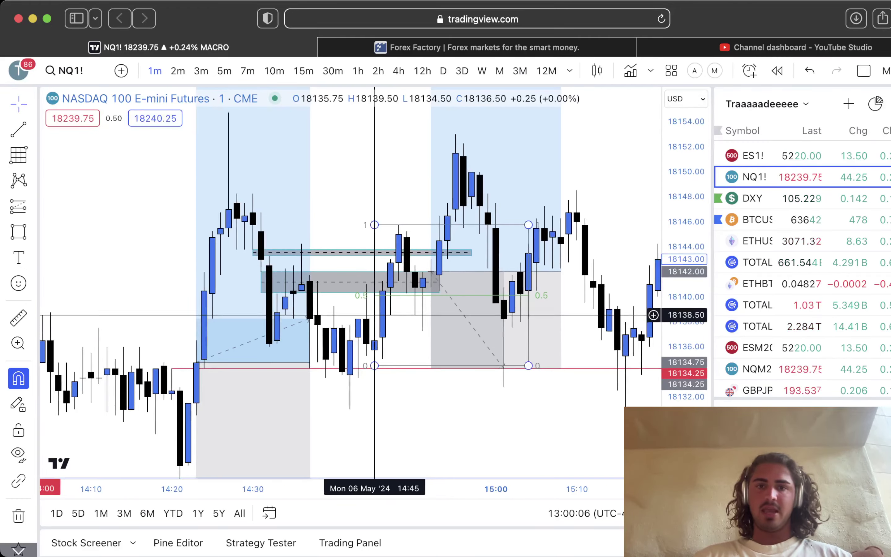
pyautogui.moveTo(400, 186); pyautogui.dragTo(365, 218)
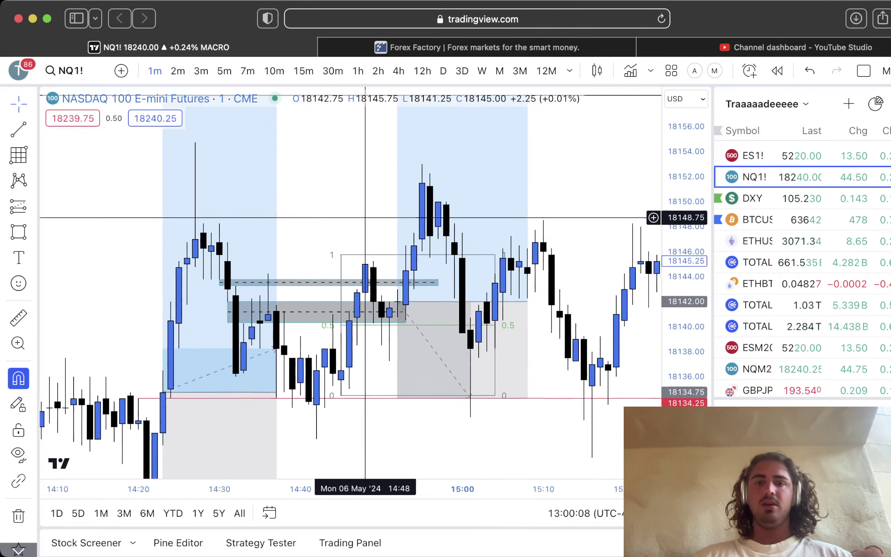
pyautogui.moveTo(570, 193); pyautogui.dragTo(555, 201)
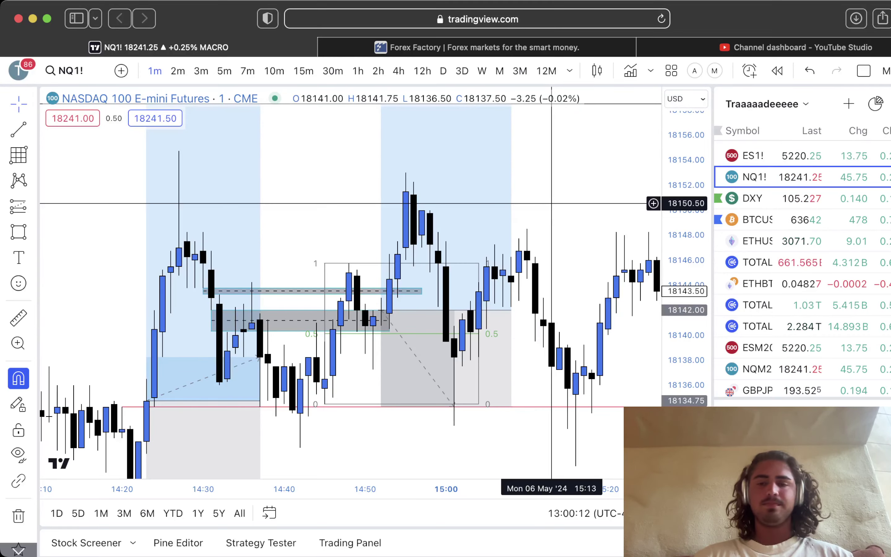
pyautogui.moveTo(551, 203); pyautogui.dragTo(547, 187)
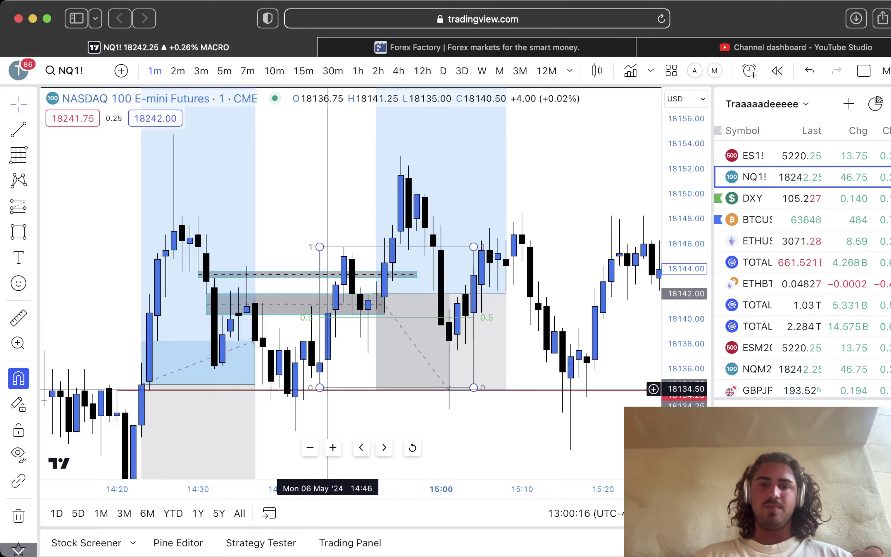
pyautogui.moveTo(513, 405); pyautogui.dragTo(318, 332)
pyautogui.scroll(-4, 559, 393)
pyautogui.scroll(-5, 555, 254)
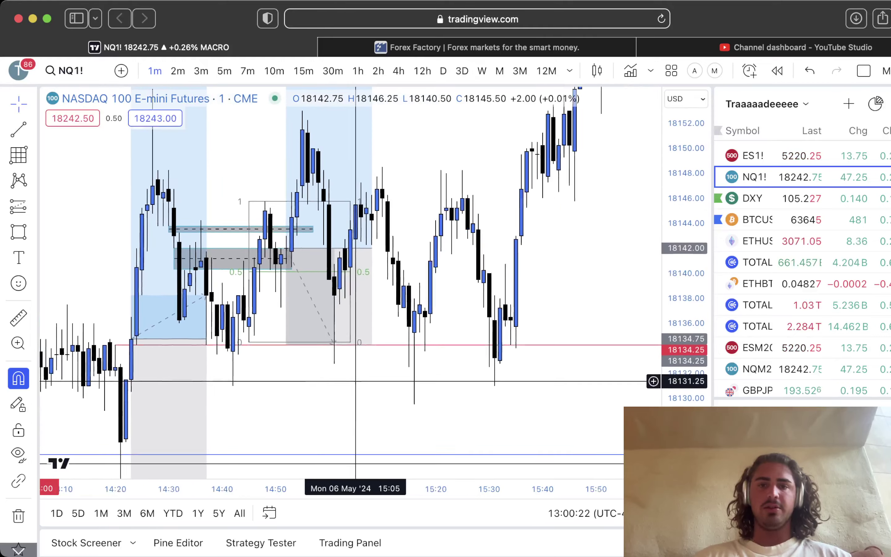
# Follow the price from 15:30 past the 18158.50 target level to after 16:30, and return to the two long positions
pyautogui.moveTo(555, 253); pyautogui.dragTo(503, 203)
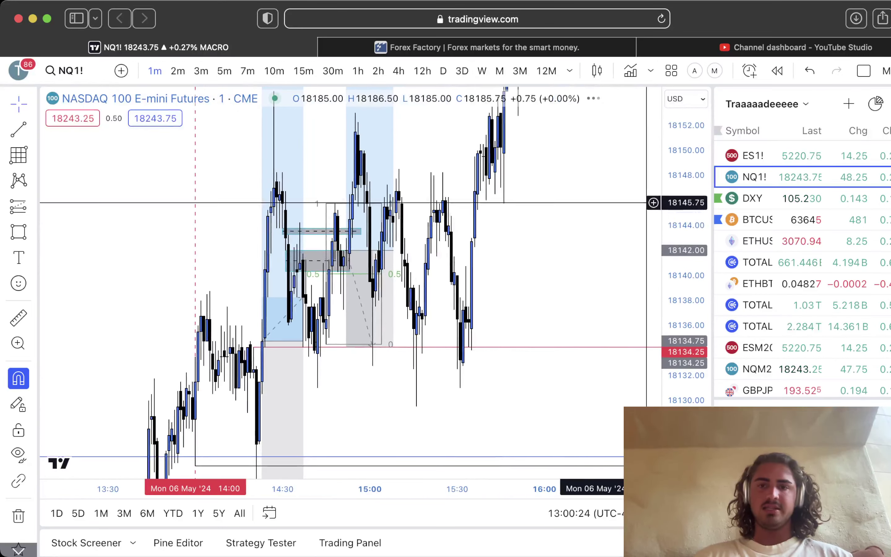
pyautogui.moveTo(686, 206); pyautogui.dragTo(685, 387)
pyautogui.moveTo(557, 240); pyautogui.dragTo(537, 324)
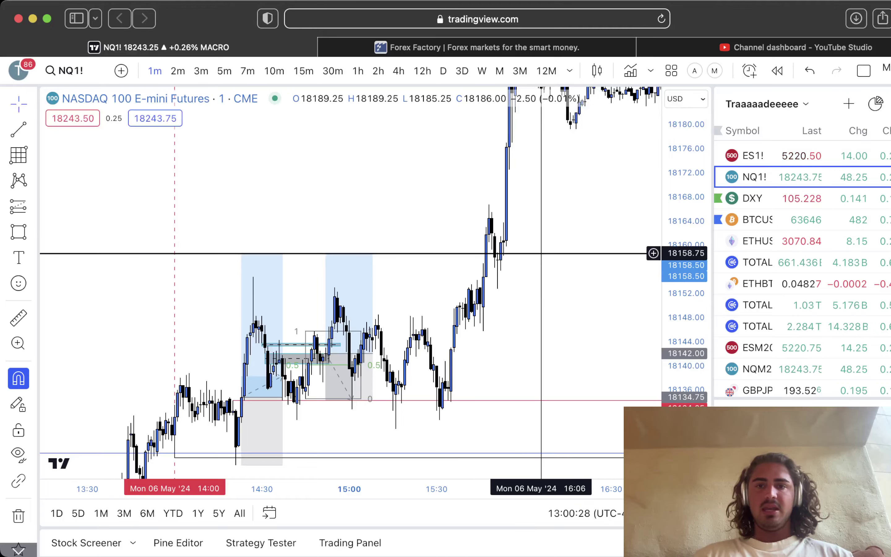
pyautogui.moveTo(565, 211); pyautogui.dragTo(482, 355)
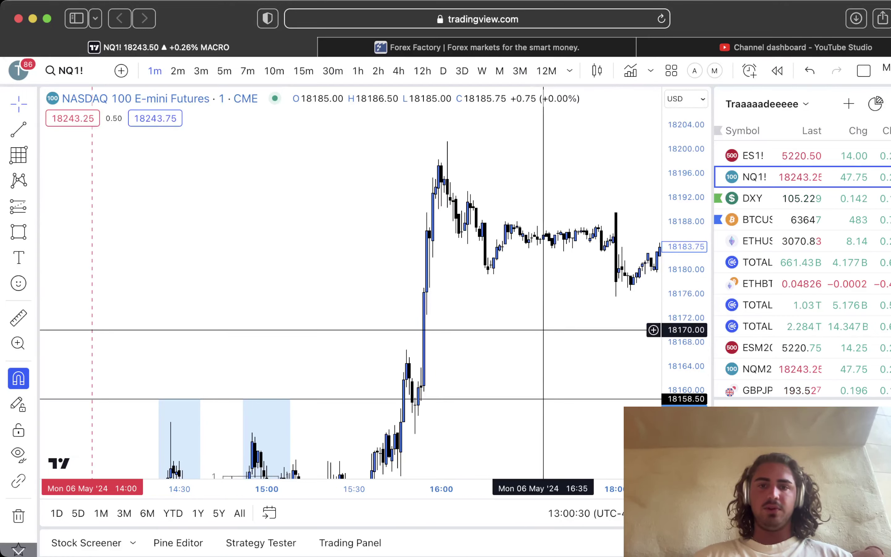
pyautogui.moveTo(544, 319); pyautogui.dragTo(529, 294)
pyautogui.scroll(3, 529, 295)
pyautogui.moveTo(378, 226); pyautogui.dragTo(527, 217)
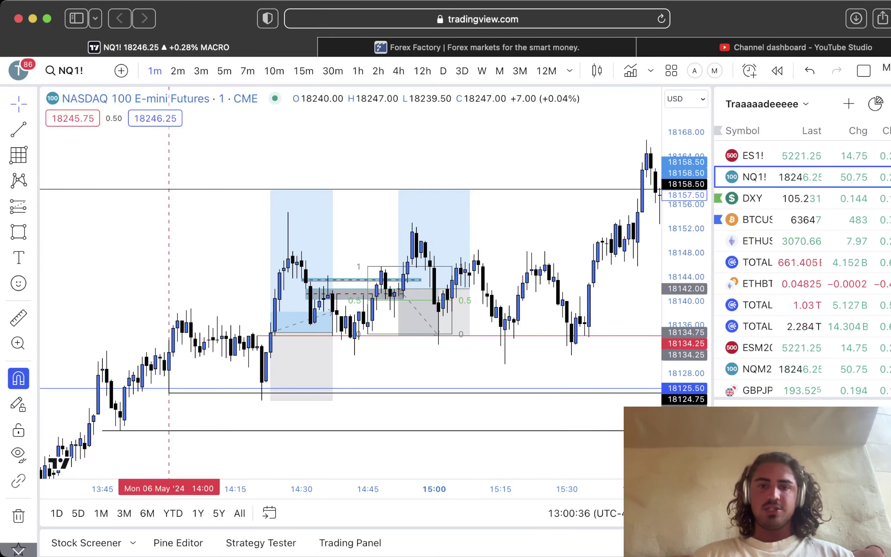
pyautogui.hscroll(-3, 545, 206)
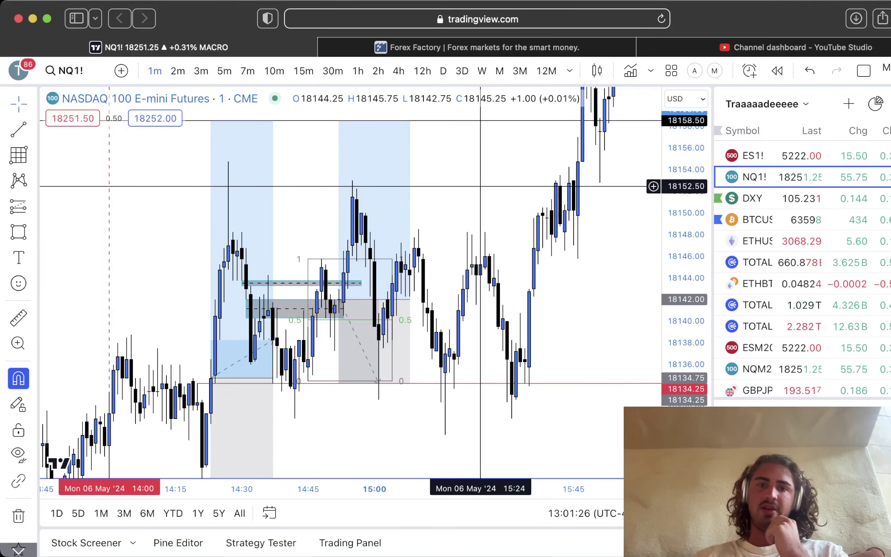
pyautogui.moveTo(480, 186); pyautogui.dragTo(517, 186)
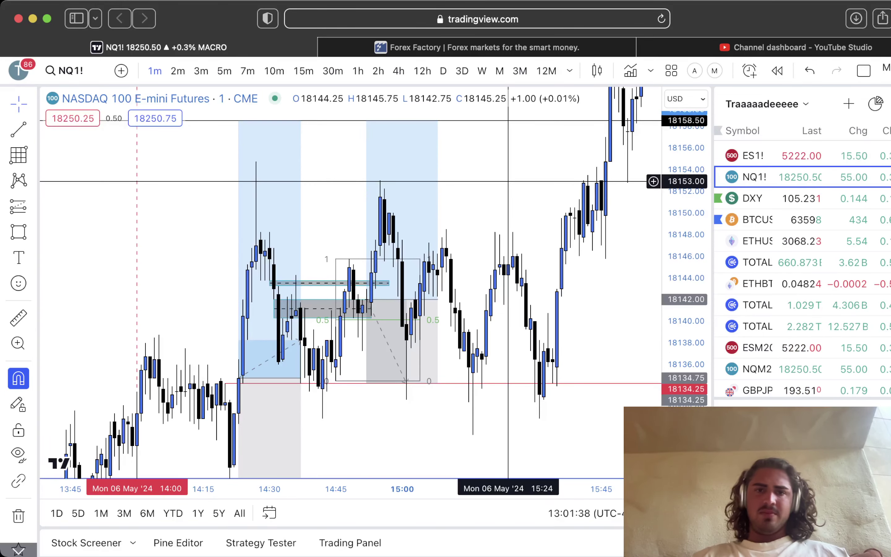
pyautogui.hscroll(5, 508, 182)
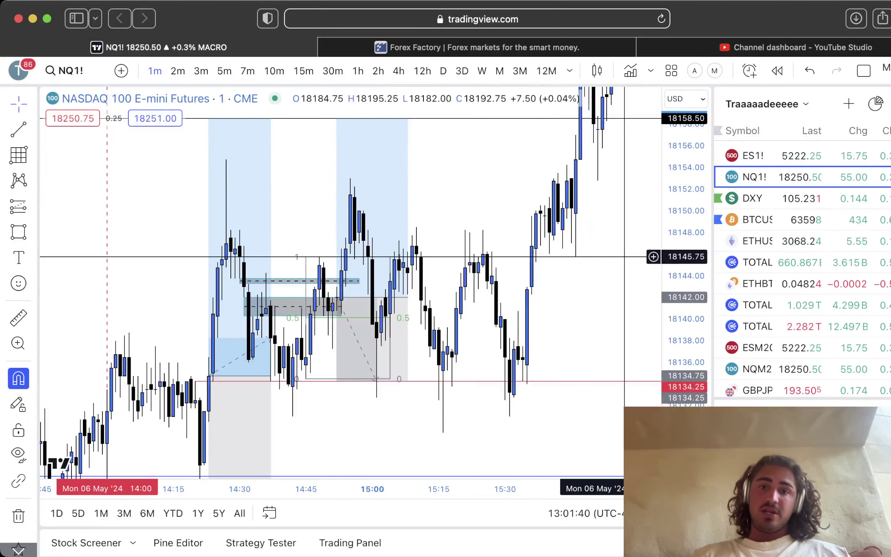
pyautogui.hscroll(3, 650, 260)
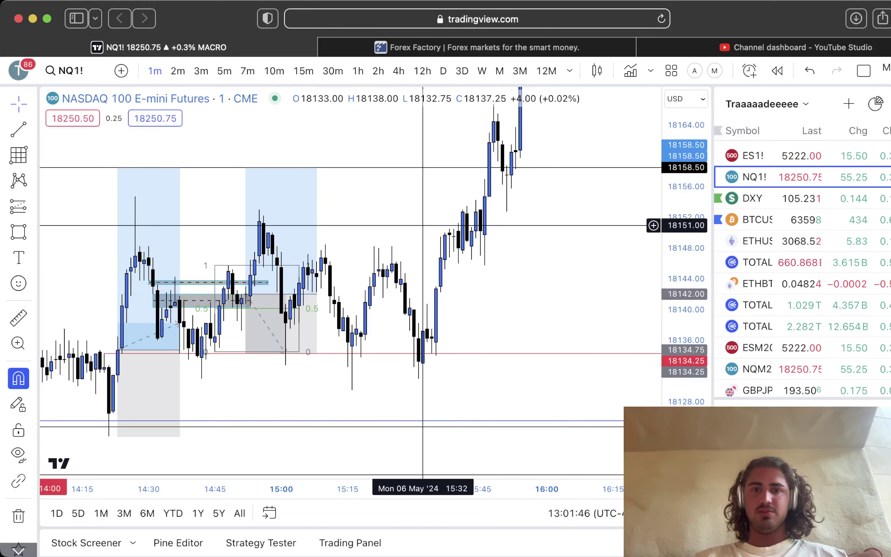
pyautogui.hscroll(-3, 441, 221)
pyautogui.hscroll(-2, 465, 219)
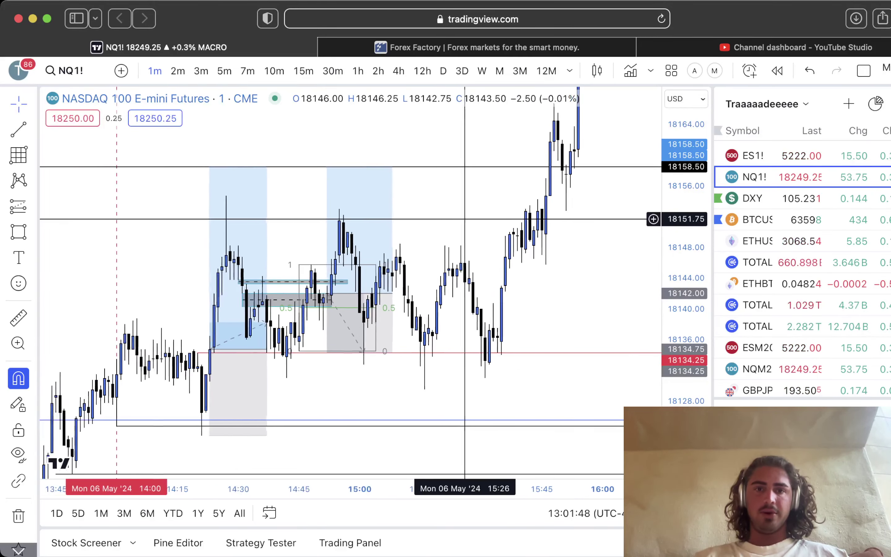
pyautogui.hscroll(-1, 465, 219)
pyautogui.hscroll(-1, 465, 219)
pyautogui.hscroll(3, 442, 213)
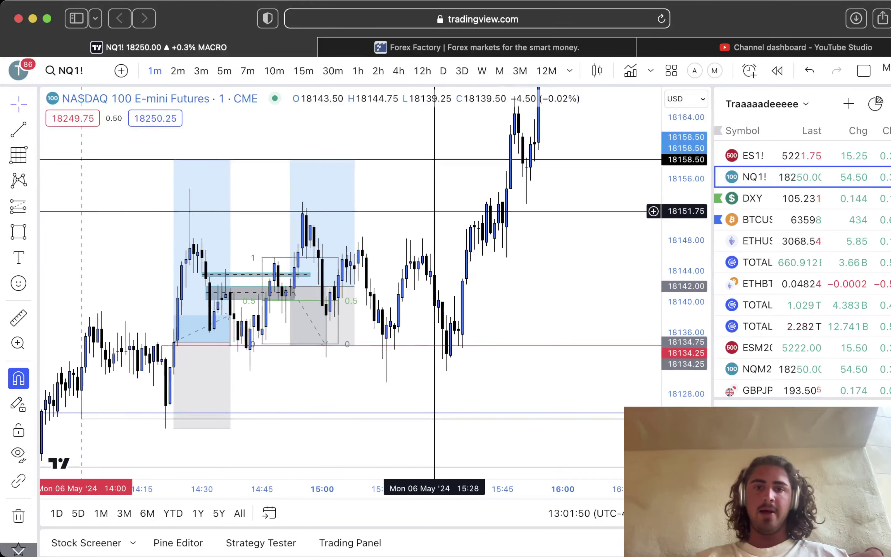
pyautogui.hscroll(-2, 414, 211)
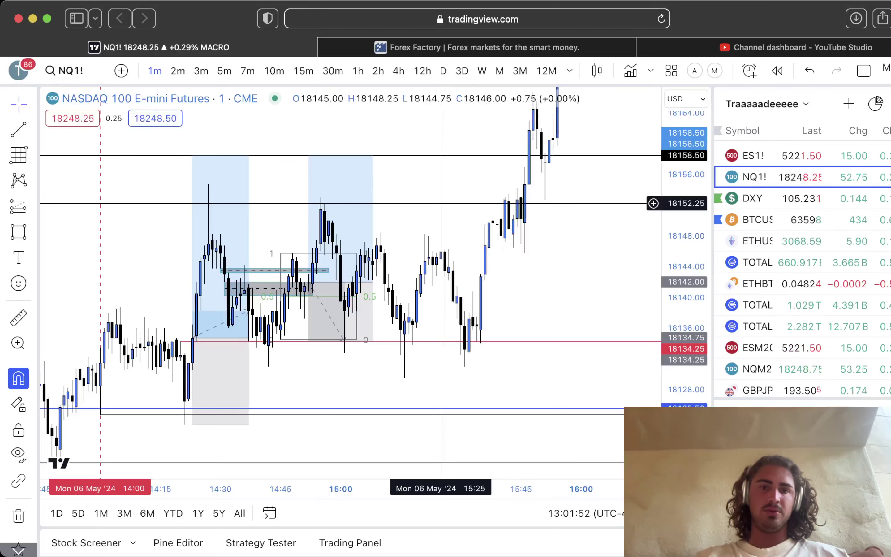
pyautogui.moveTo(440, 204); pyautogui.dragTo(525, 183)
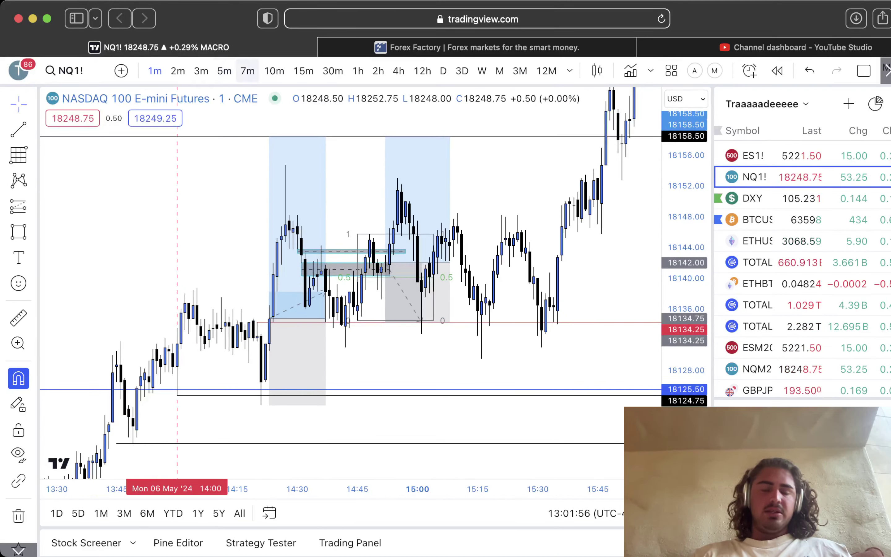
pyautogui.moveTo(221, 216); pyautogui.dragTo(284, 199)
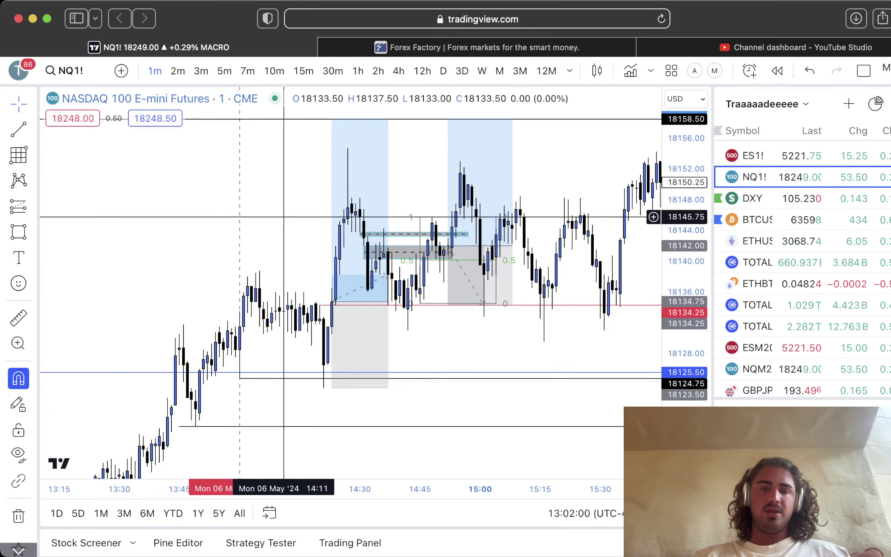
pyautogui.hscroll(3, 257, 212)
pyautogui.hscroll(3, 460, 200)
pyautogui.moveTo(482, 198); pyautogui.dragTo(472, 200)
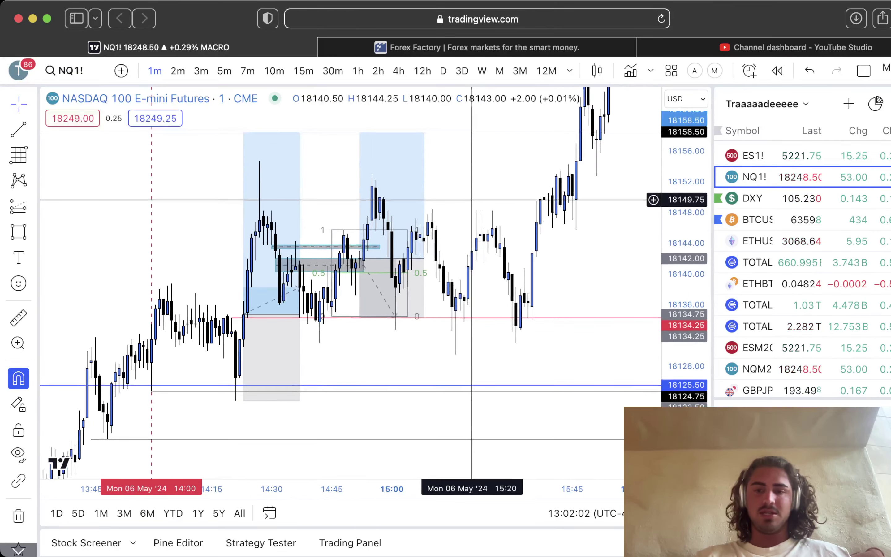